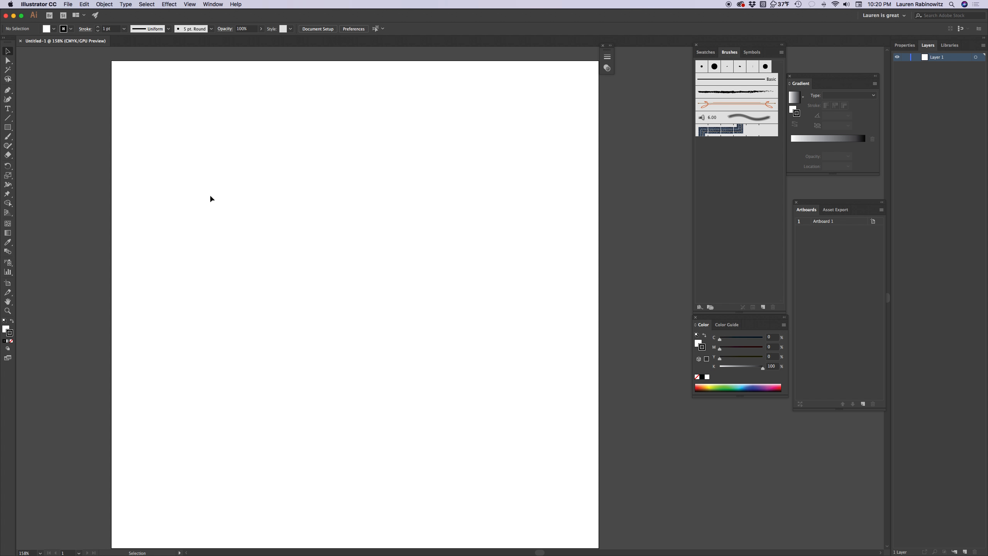
Draw a circle about 598 px in diameter in the upper part of the artboard with the Ellipse tool.
{"action": "left_click", "coordinate": [8, 127]}
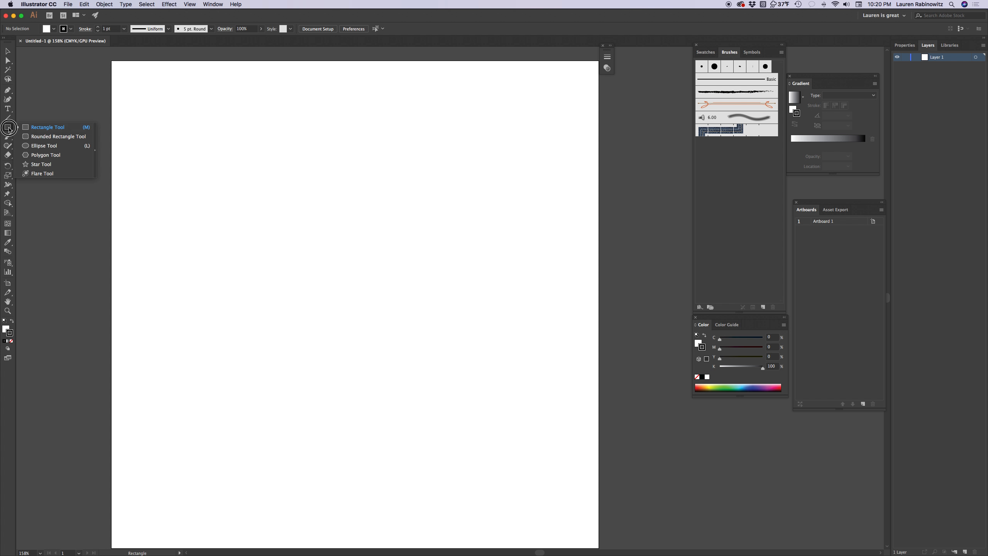
{"action": "left_click", "coordinate": [46, 146]}
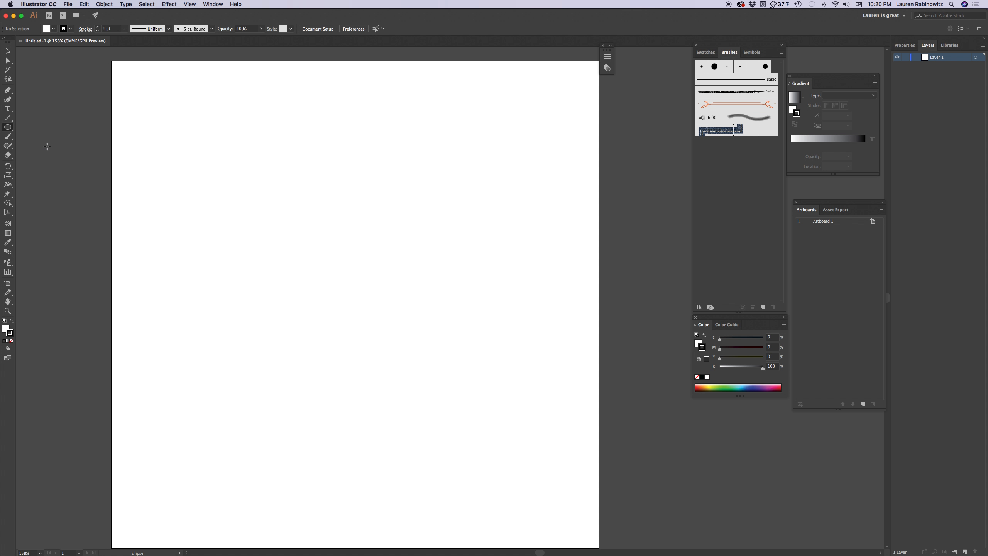
{"action": "mouse_move", "coordinate": [182, 79]}
{"action": "left_mouse_down"}
{"action": "mouse_move", "coordinate": [439, 384]}
{"action": "mouse_move", "coordinate": [503, 432]}
{"action": "mouse_move", "coordinate": [519, 462]}
{"action": "mouse_move", "coordinate": [545, 444]}
{"action": "left_mouse_up"}
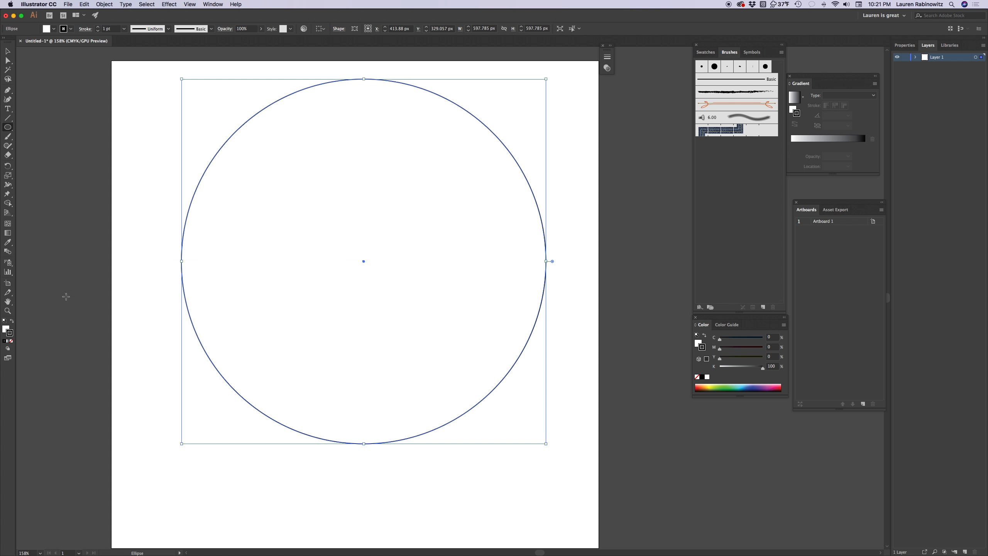
Remove the circle's stroke and fill it with purple CC33FF.
{"action": "left_click", "coordinate": [6, 50]}
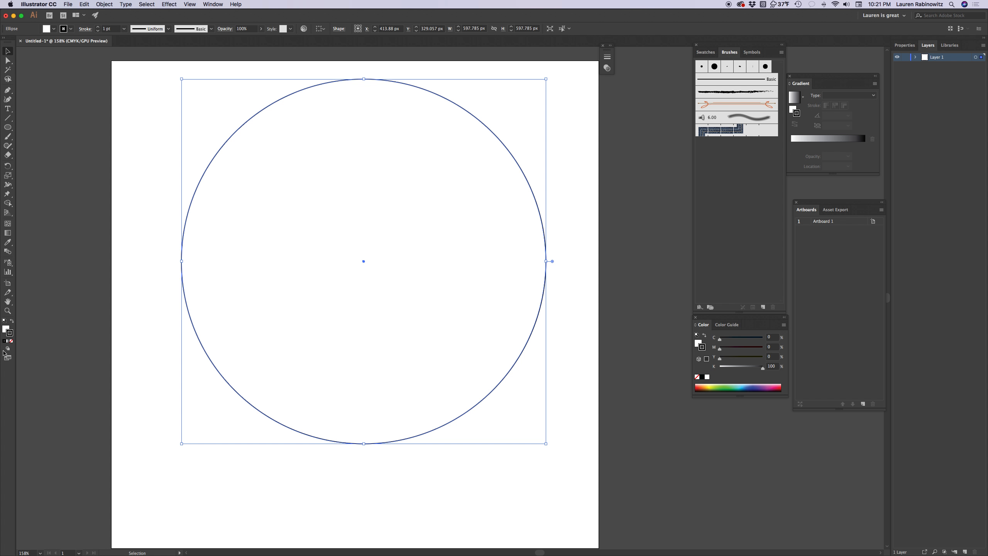
{"action": "left_click", "coordinate": [11, 341]}
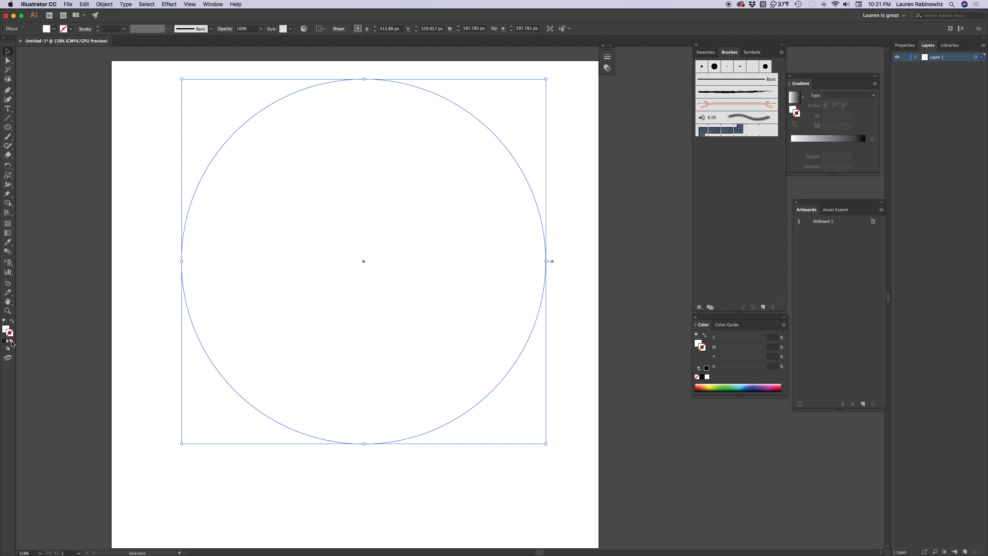
{"action": "double_click", "coordinate": [6, 330]}
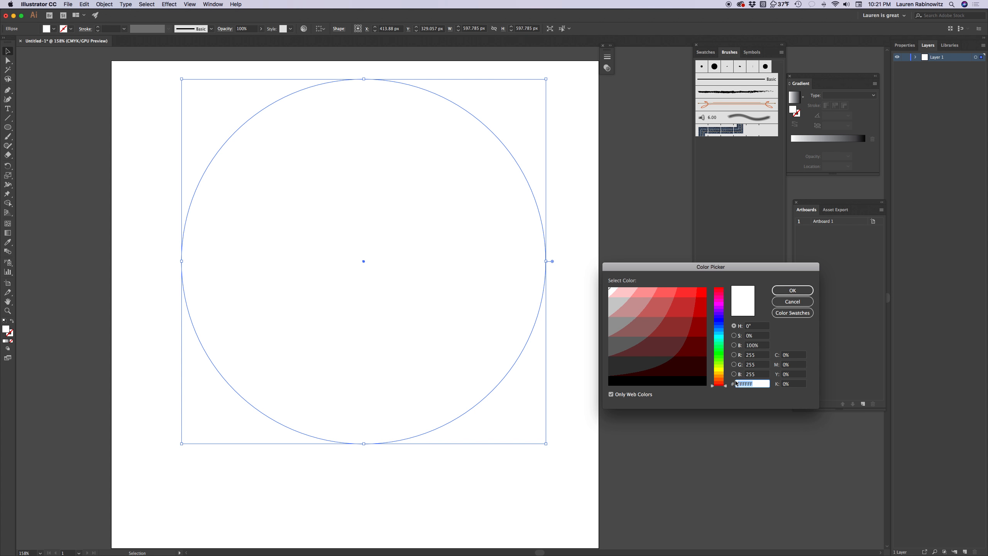
{"action": "left_click_drag", "start_coordinate": [726, 362], "coordinate": [726, 305]}
{"action": "left_click", "coordinate": [692, 292]}
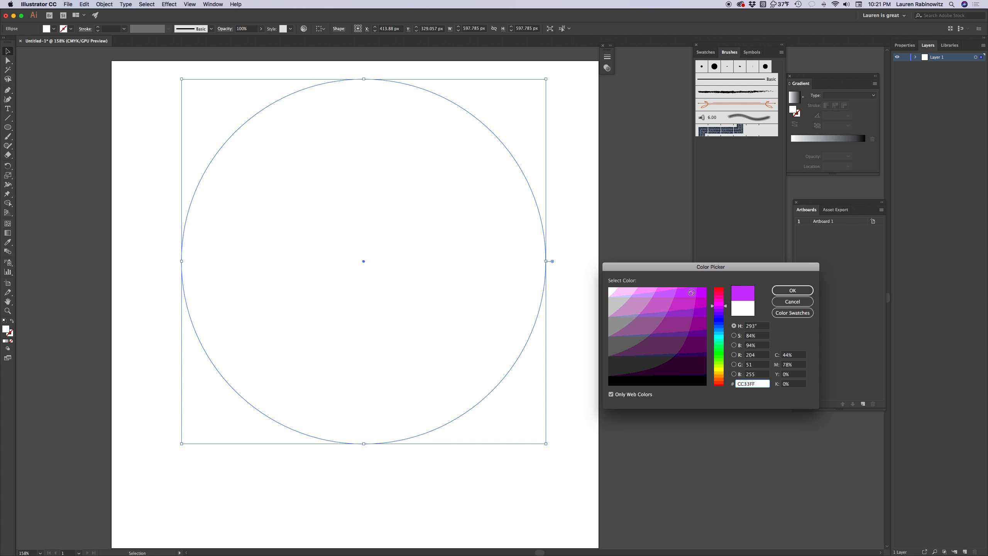
{"action": "left_click", "coordinate": [792, 290]}
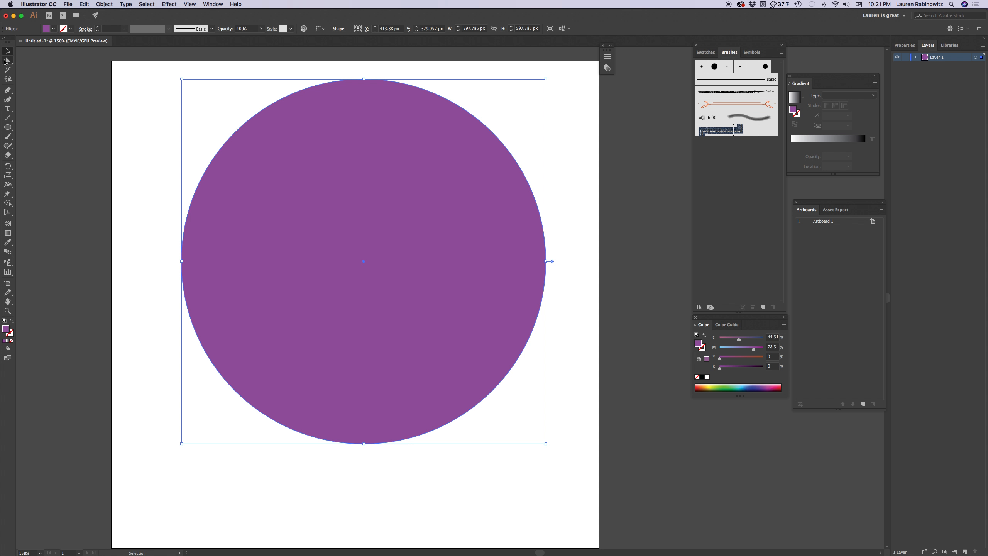
Move the circle down about 128 px and pull its top anchor point up to about Y 15 px to form an egg.
{"action": "left_click", "coordinate": [8, 61]}
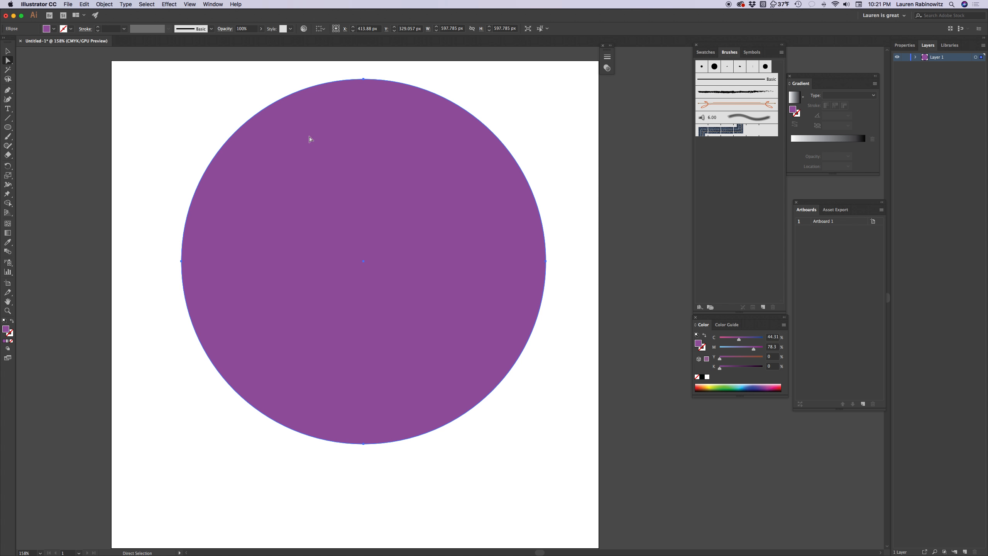
{"action": "left_click_drag", "start_coordinate": [363, 261], "coordinate": [364, 339]}
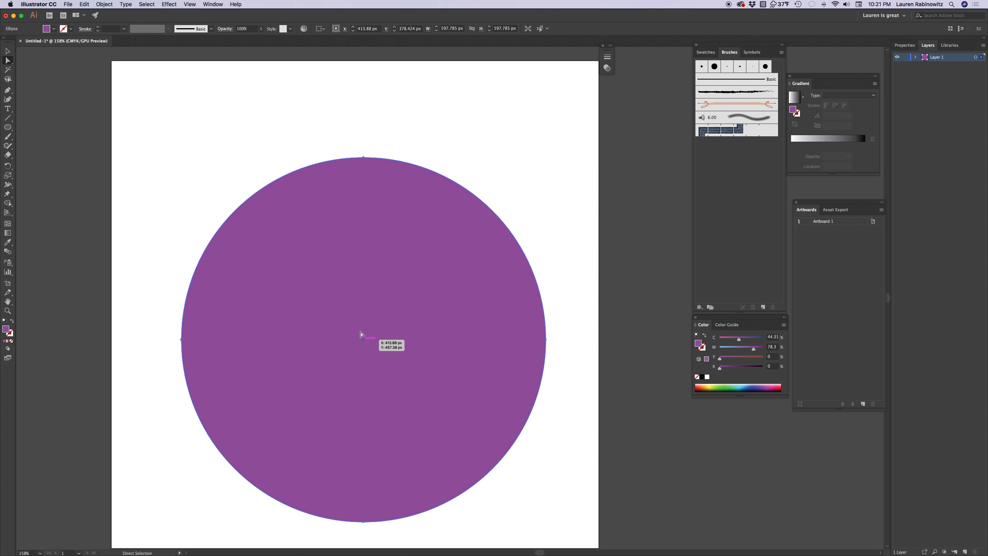
{"action": "left_click_drag", "start_coordinate": [363, 157], "coordinate": [362, 73]}
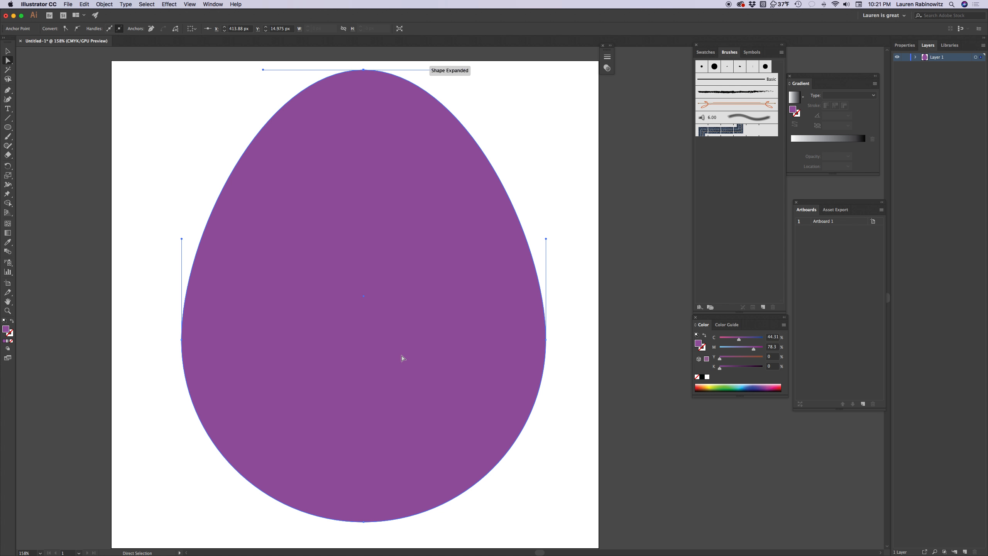
Delete the egg's left anchor point so only the right half of the shape is kept.
{"action": "left_click", "coordinate": [382, 347]}
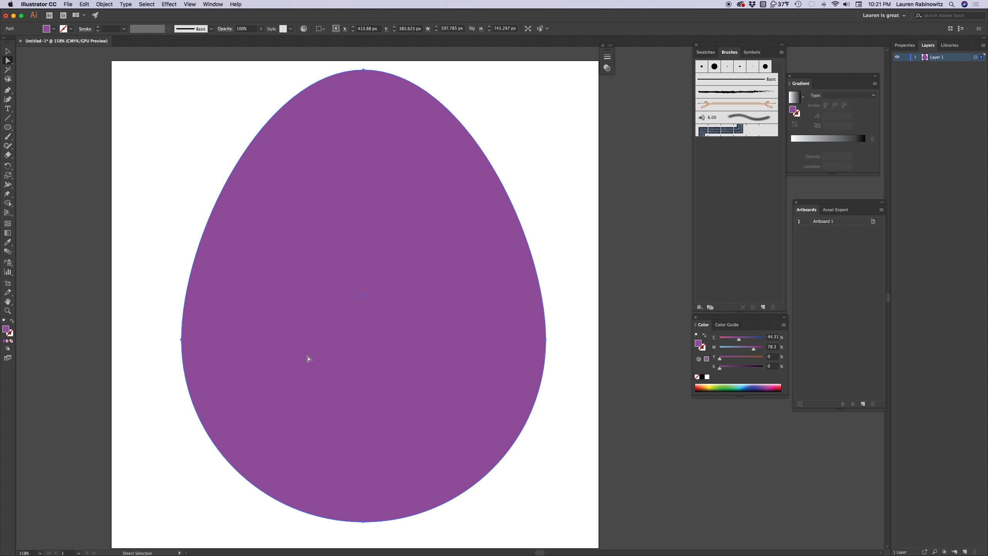
{"action": "left_click", "coordinate": [180, 339]}
{"action": "left_click", "coordinate": [181, 340]}
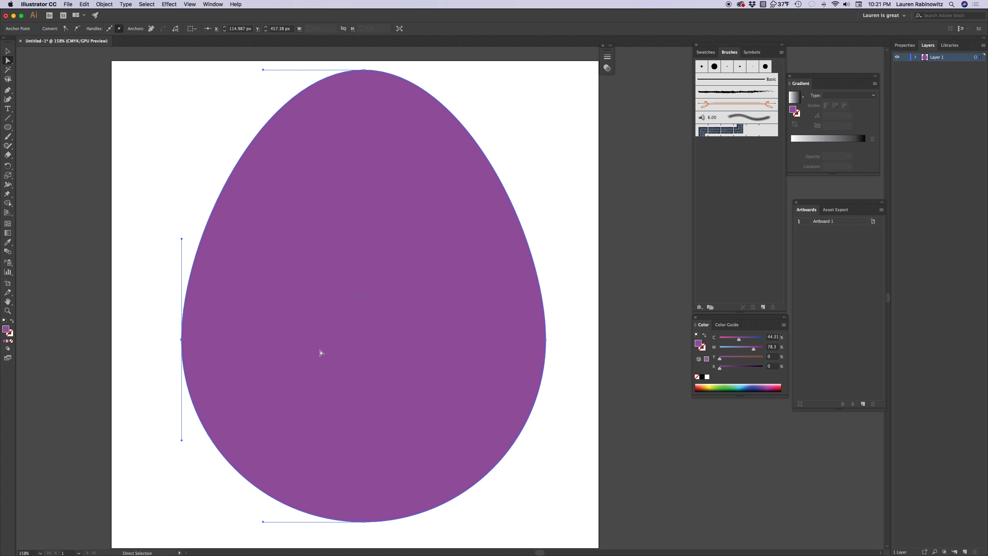
{"action": "key", "text": "Delete"}
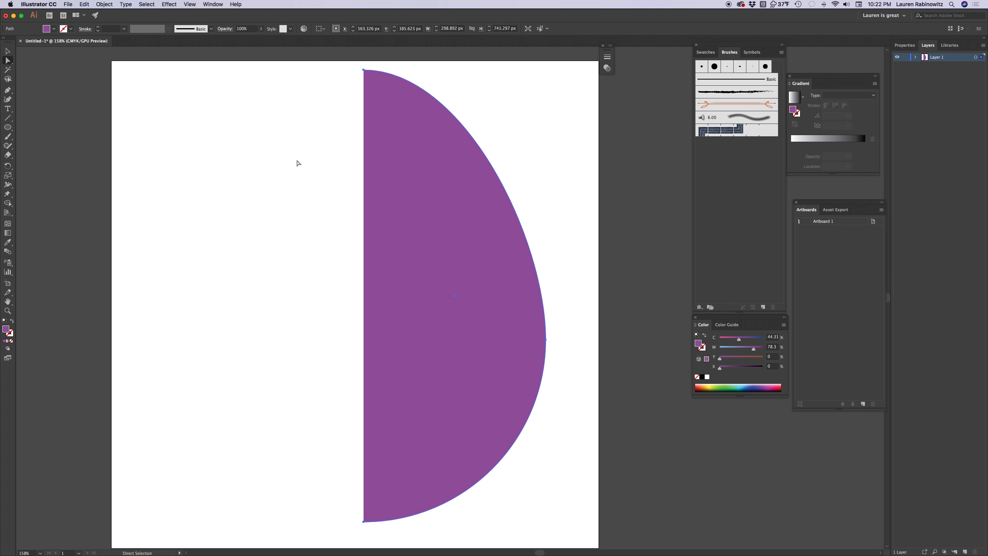
Apply a 3D Revolve effect with a 360° angle to the half egg, with the preview turned on.
{"action": "left_click", "coordinate": [8, 52]}
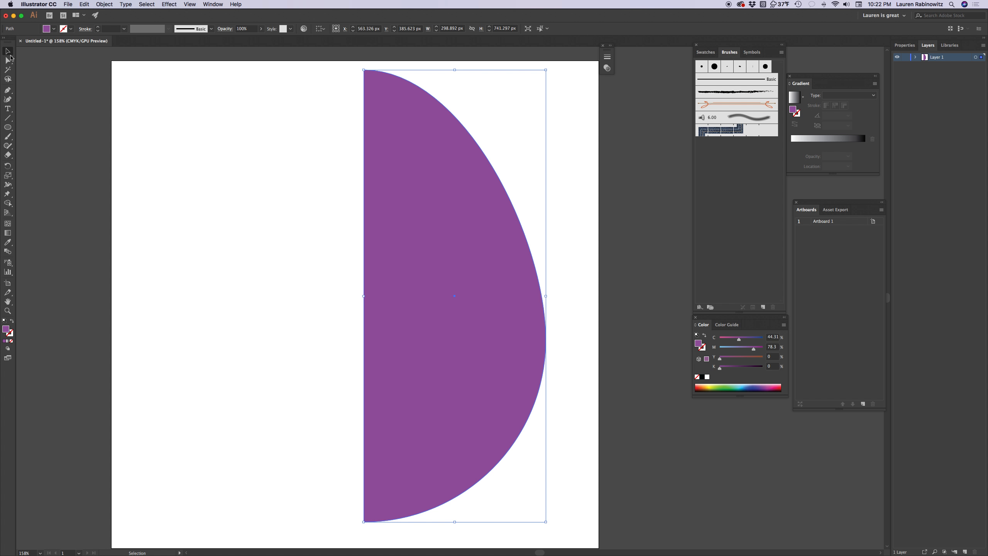
{"action": "left_click", "coordinate": [168, 3]}
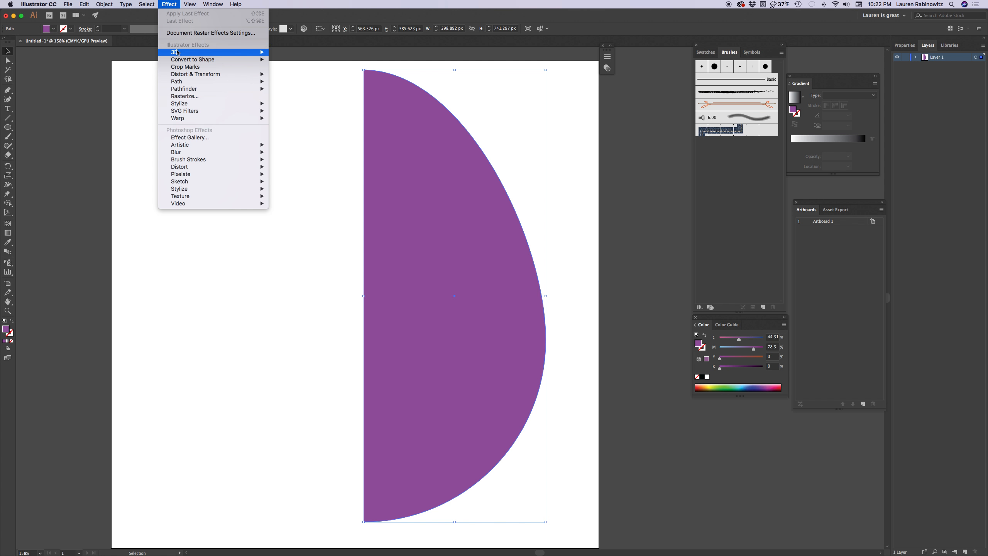
{"action": "mouse_move", "coordinate": [177, 56]}
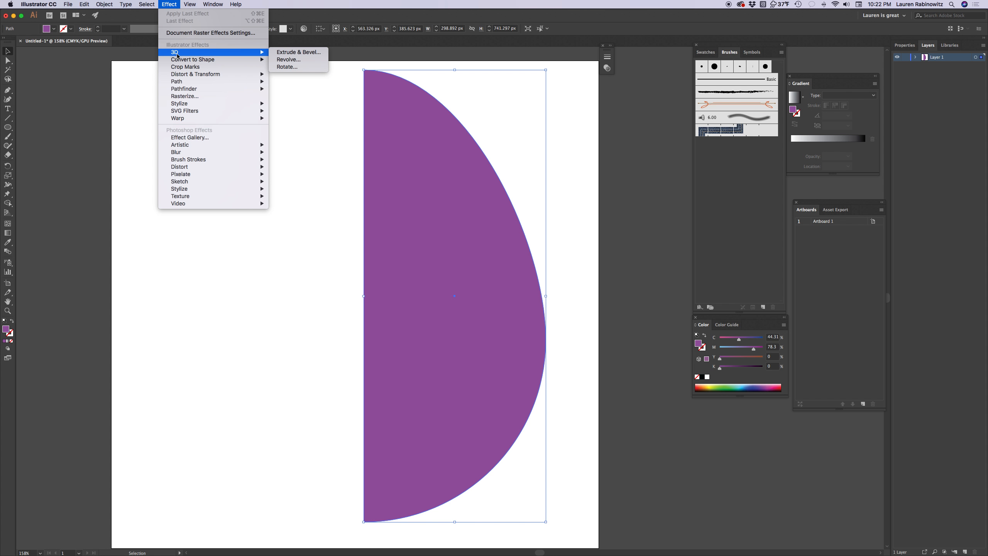
{"action": "left_click", "coordinate": [291, 60]}
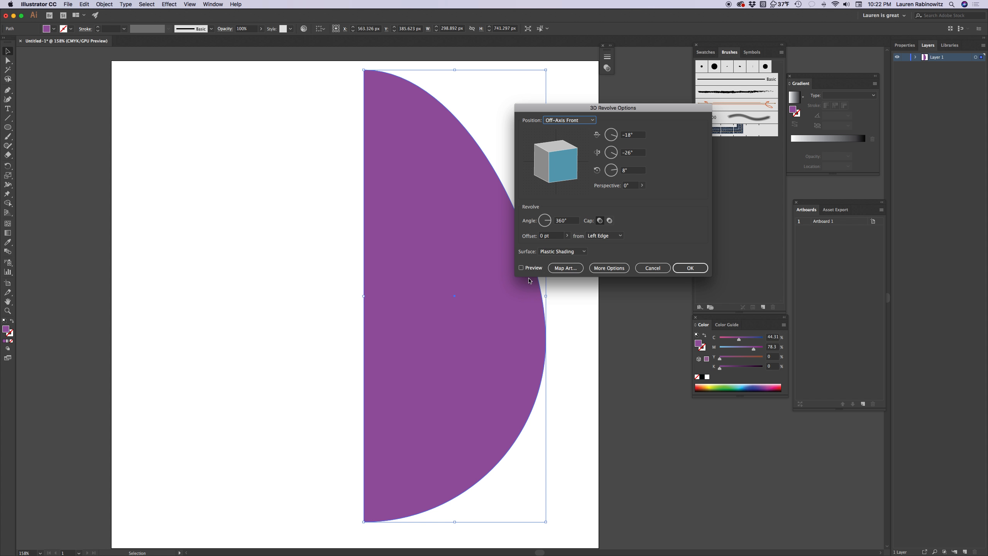
{"action": "left_click", "coordinate": [522, 268]}
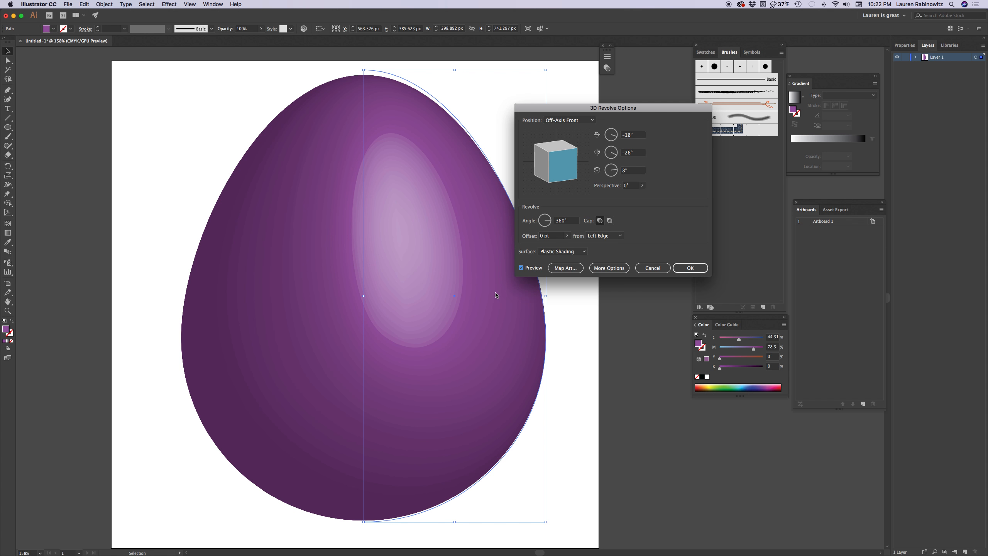
{"action": "left_click_drag", "start_coordinate": [551, 223], "coordinate": [557, 220]}
{"action": "type", "text": "360"}
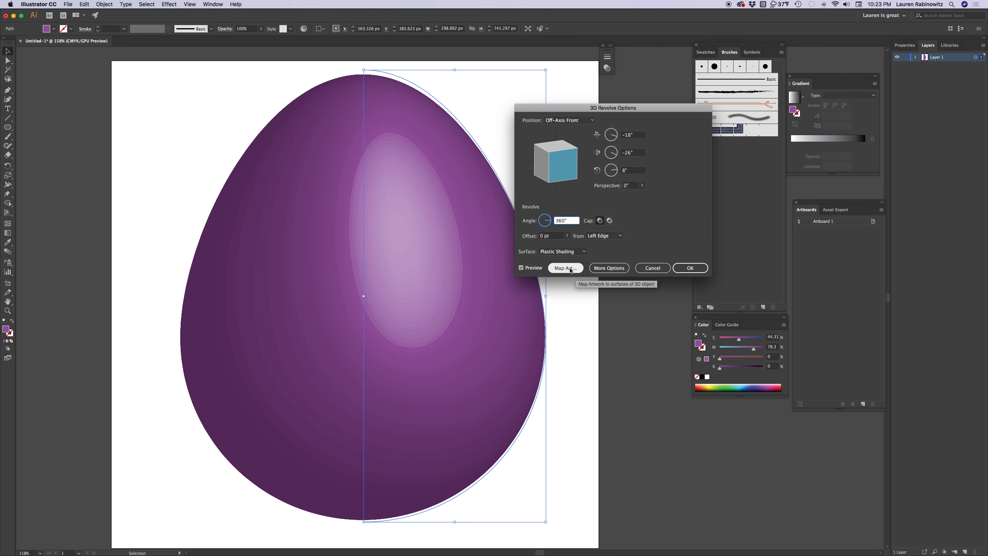
{"action": "left_click", "coordinate": [691, 268]}
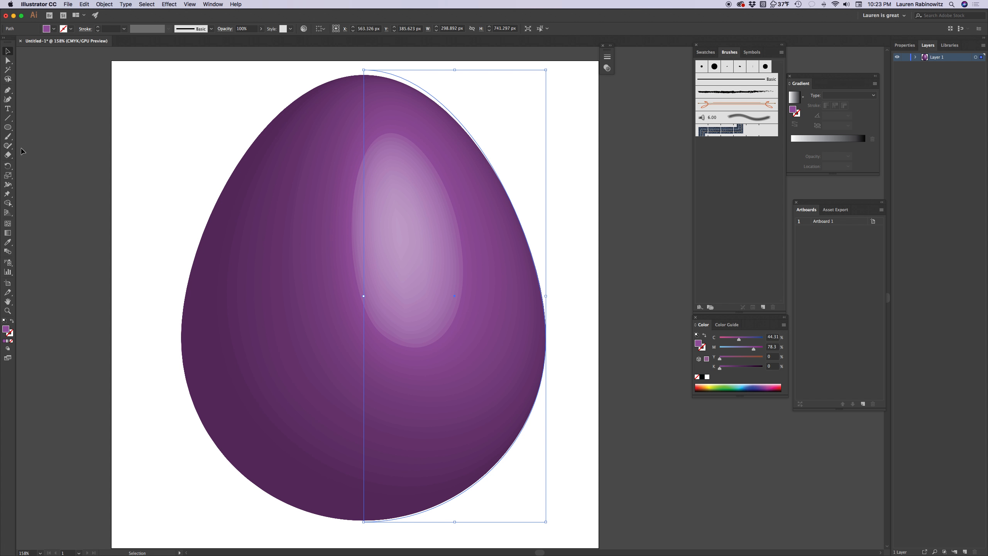
Draw a square about 82 px wide with the Rectangle tool on the empty canvas to the right of the artboard.
{"action": "left_click", "coordinate": [7, 128]}
{"action": "left_click", "coordinate": [6, 127]}
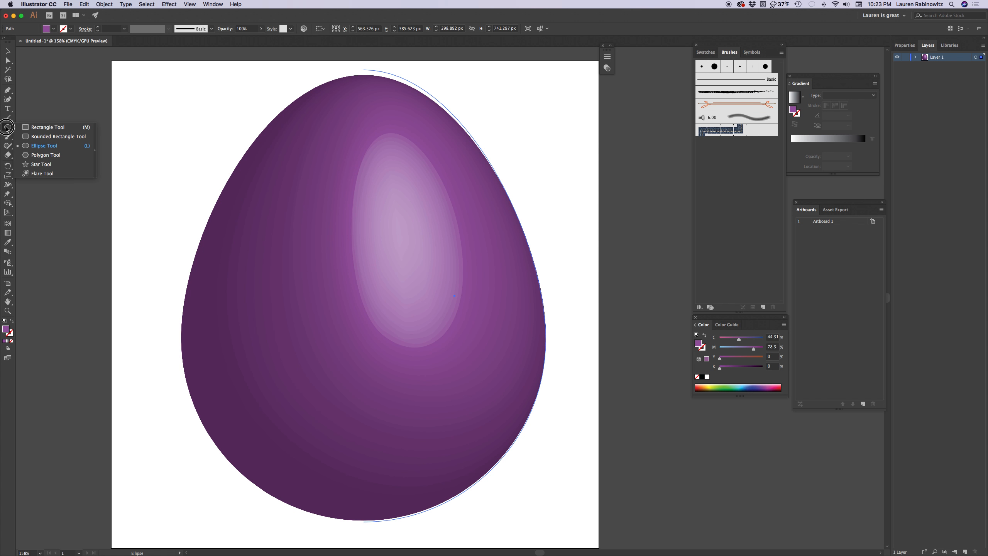
{"action": "left_click", "coordinate": [40, 127]}
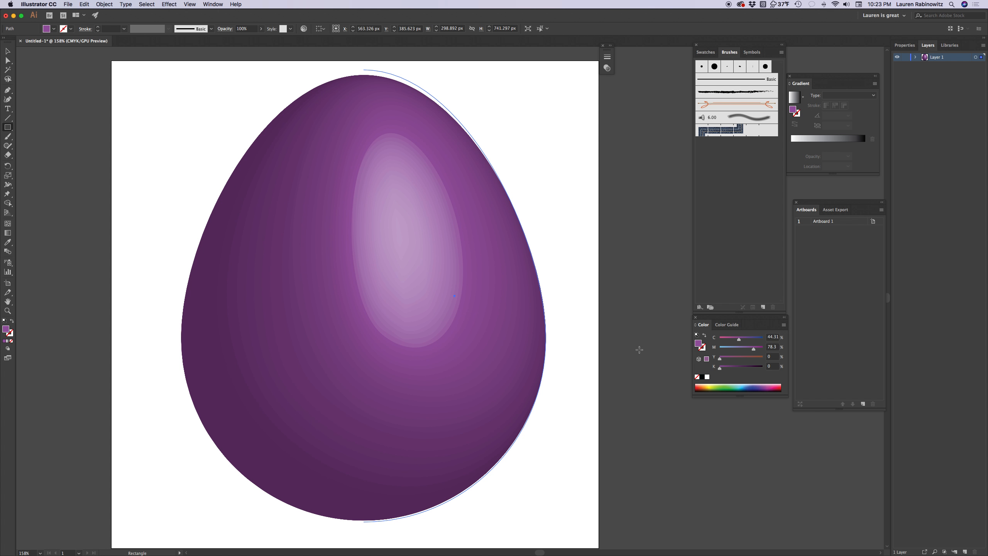
{"action": "key", "text": "space"}
{"action": "left_click_drag", "start_coordinate": [644, 342], "coordinate": [574, 342]}
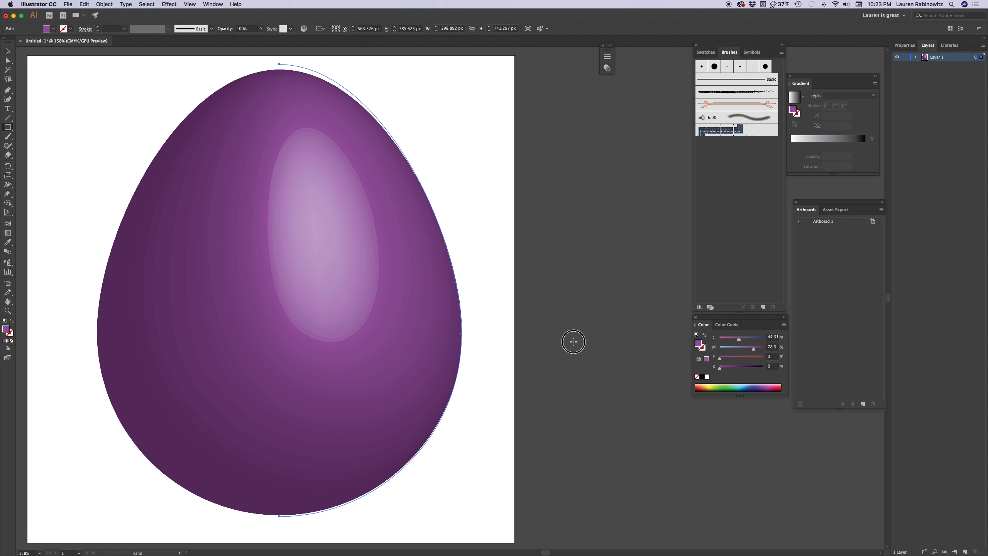
{"action": "left_click_drag", "start_coordinate": [544, 175], "coordinate": [673, 219]}
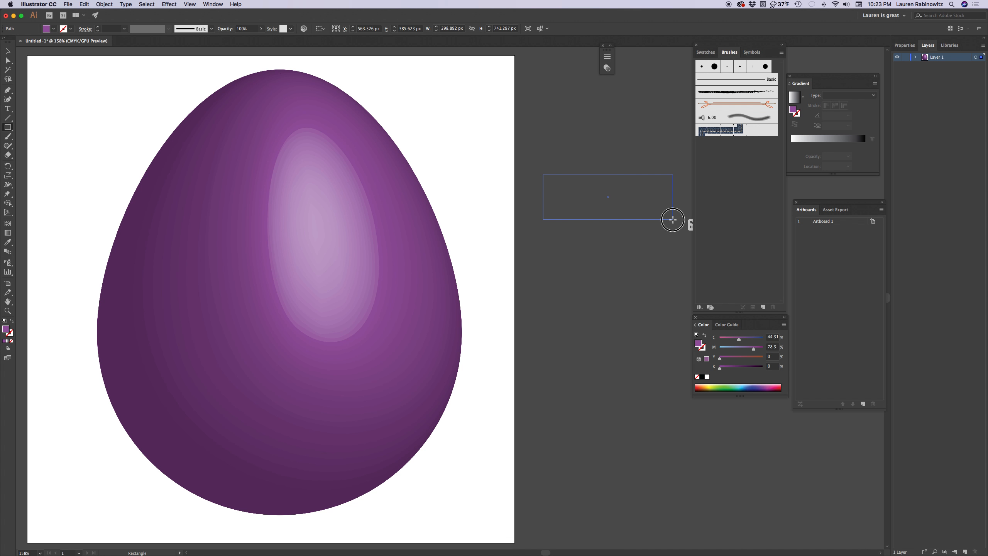
{"action": "left_click_drag", "start_coordinate": [673, 220], "coordinate": [605, 219]}
{"action": "key", "text": "Delete"}
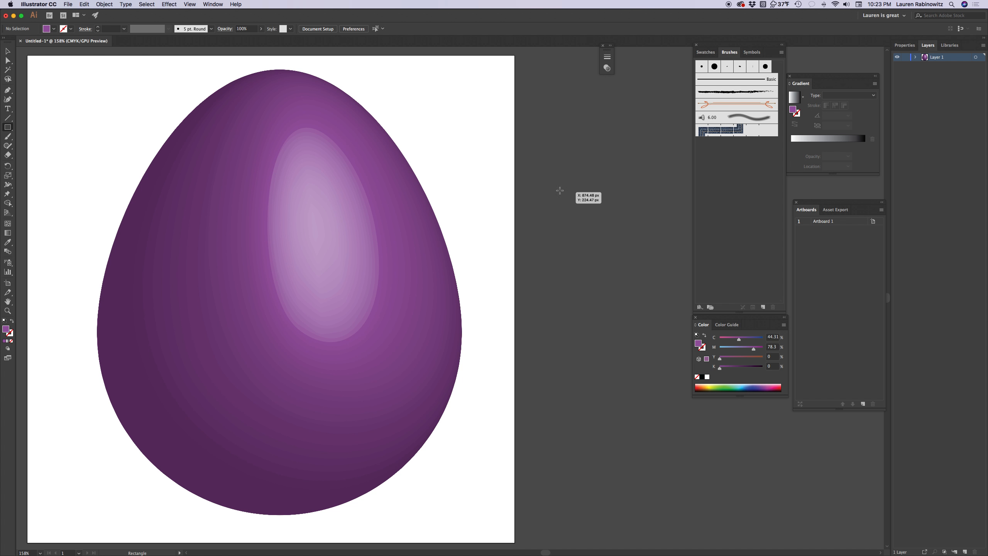
{"action": "left_click_drag", "start_coordinate": [550, 175], "coordinate": [588, 225]}
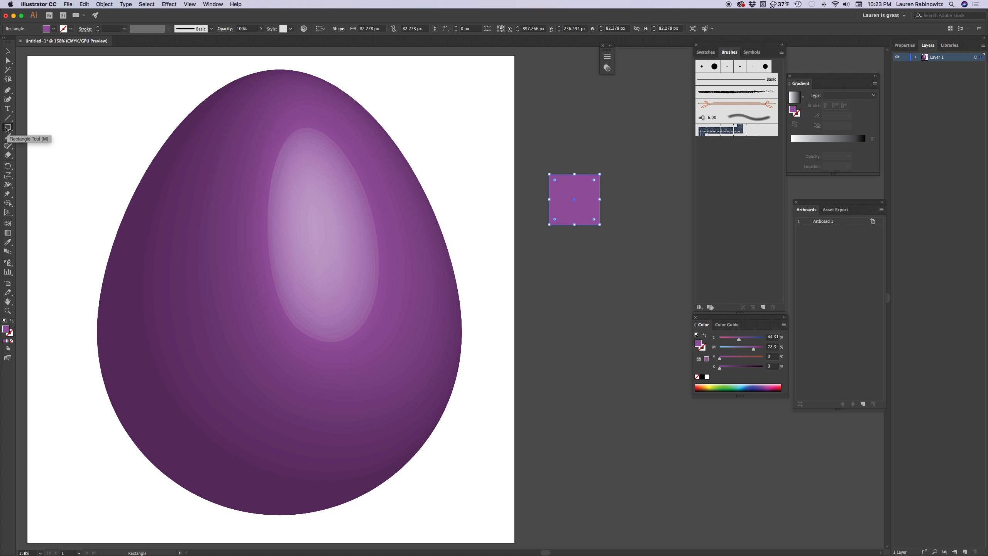
Fill the small square with orange FF9900.
{"action": "double_click", "coordinate": [6, 330]}
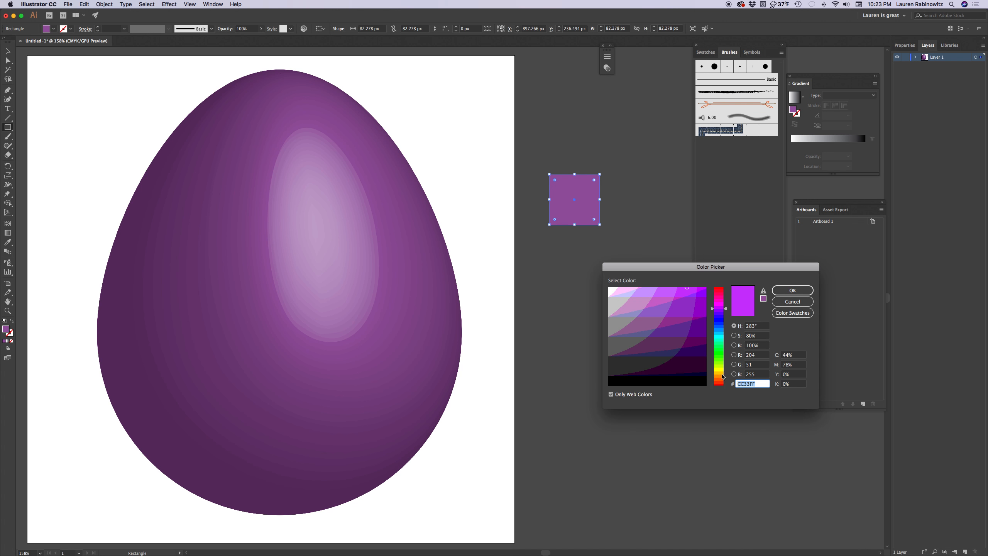
{"action": "left_click", "coordinate": [723, 376]}
{"action": "left_click", "coordinate": [700, 290]}
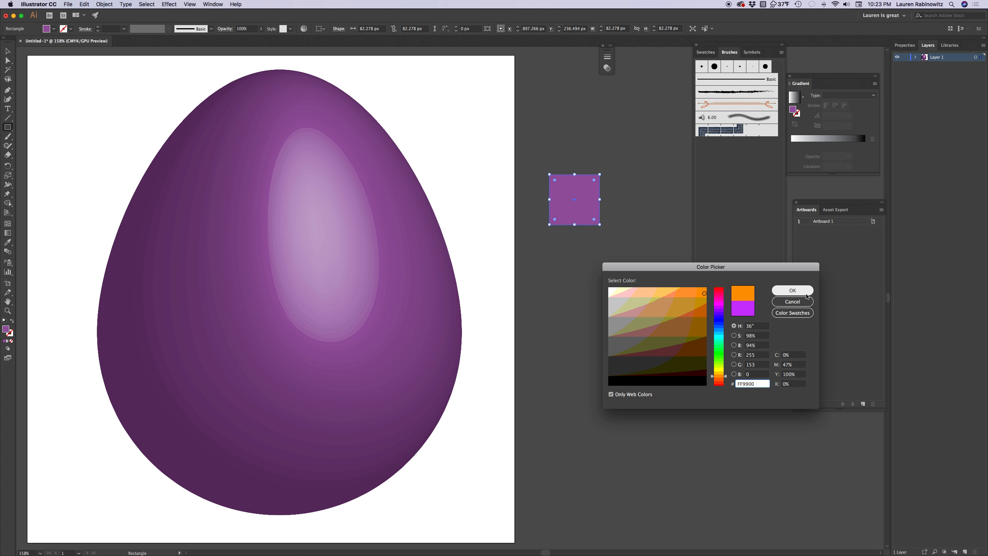
{"action": "left_click", "coordinate": [799, 292]}
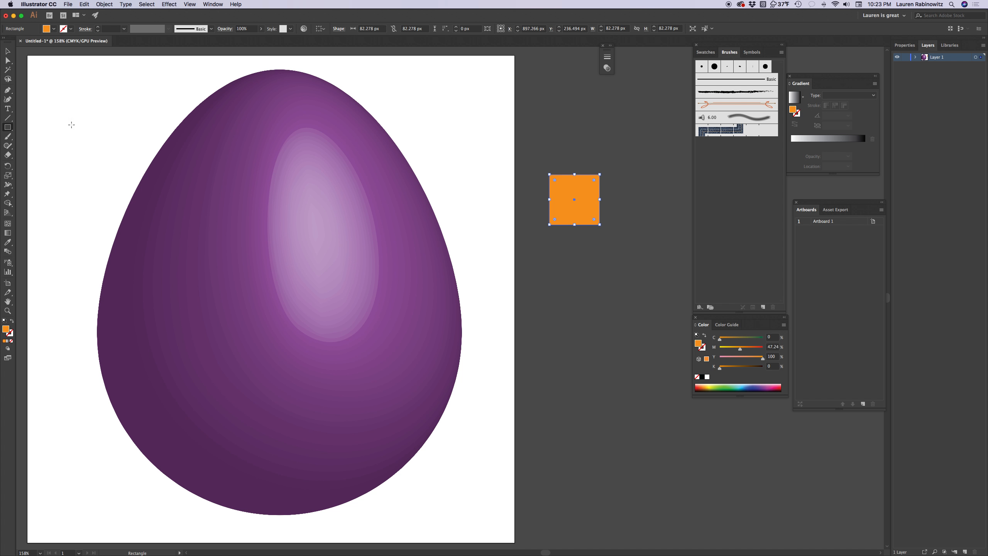
Duplicate the orange square directly below the original so that their edges touch.
{"action": "left_click", "coordinate": [8, 51]}
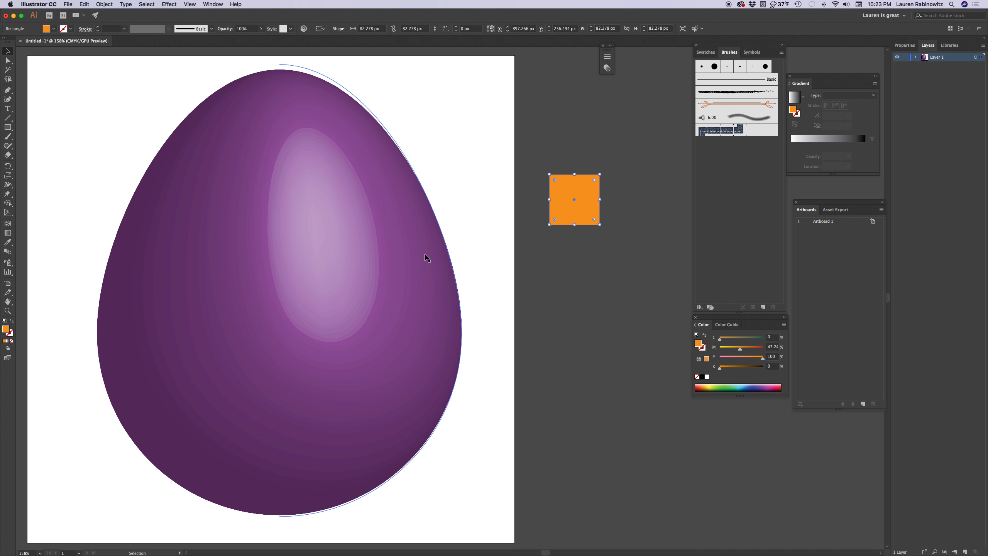
{"action": "left_click_drag", "start_coordinate": [582, 197], "coordinate": [583, 250]}
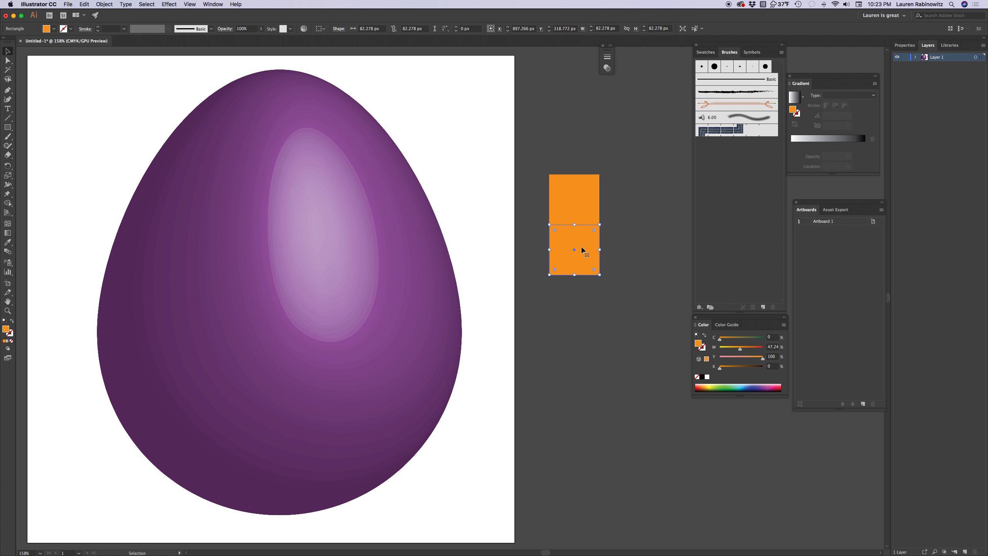
{"action": "right_click", "coordinate": [581, 250]}
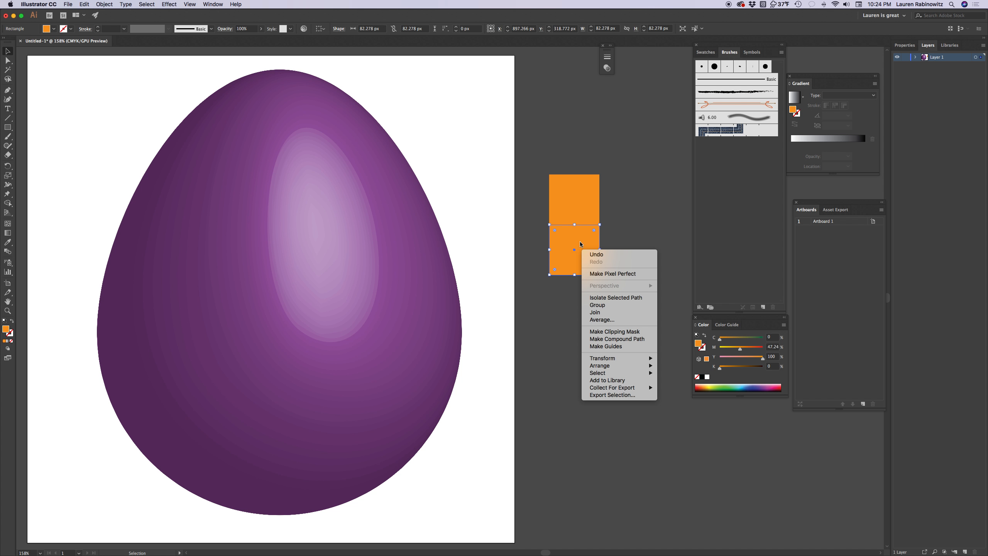
{"action": "left_click", "coordinate": [579, 241]}
Fill the lower square with pink FF66FF.
{"action": "double_click", "coordinate": [6, 330]}
{"action": "left_click", "coordinate": [714, 303]}
{"action": "left_click", "coordinate": [689, 294]}
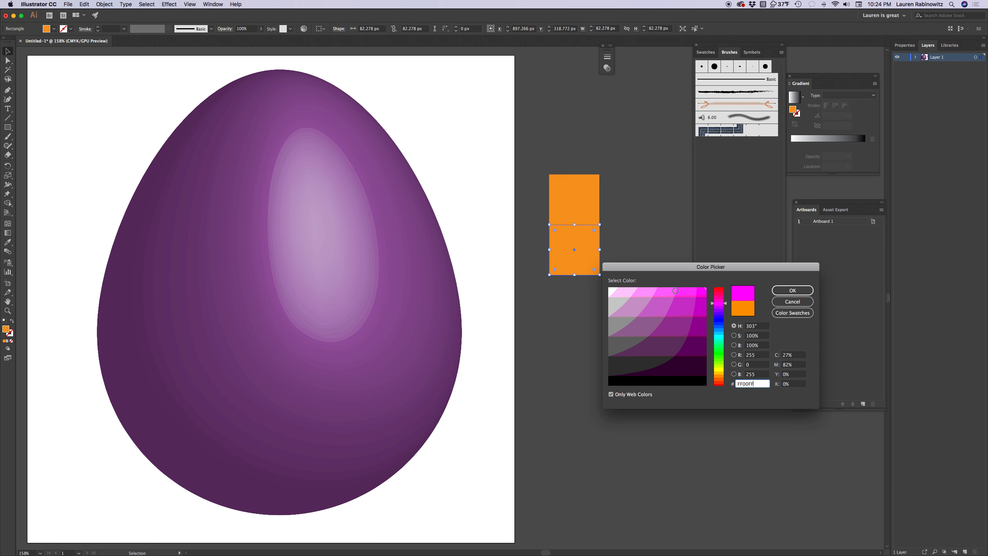
{"action": "left_click", "coordinate": [689, 293]}
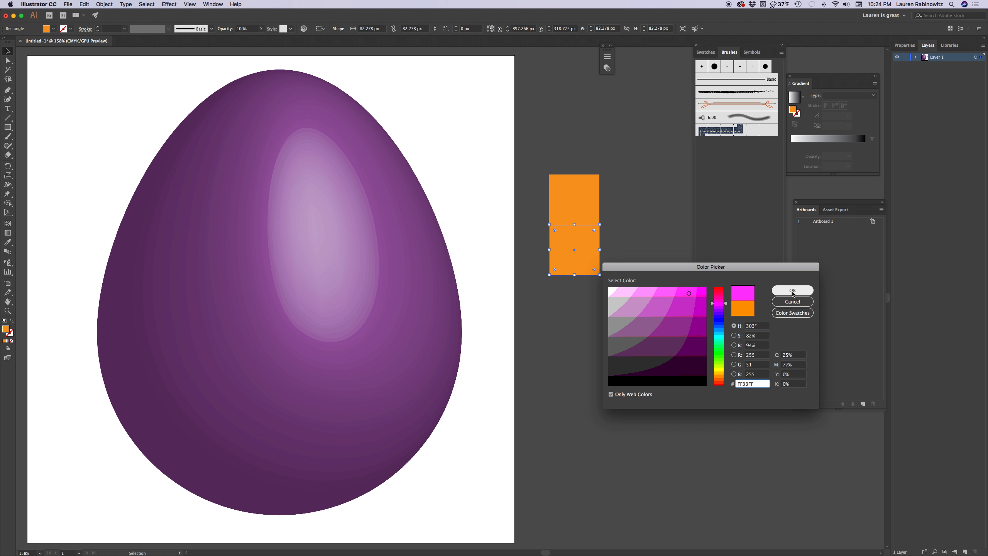
{"action": "left_click", "coordinate": [680, 303]}
{"action": "left_click", "coordinate": [668, 293]}
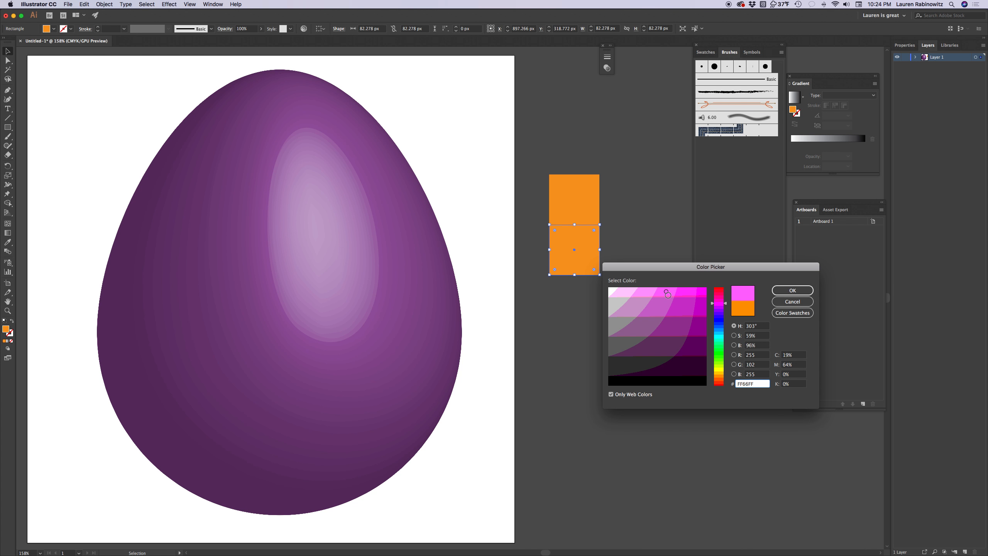
{"action": "left_click", "coordinate": [792, 290]}
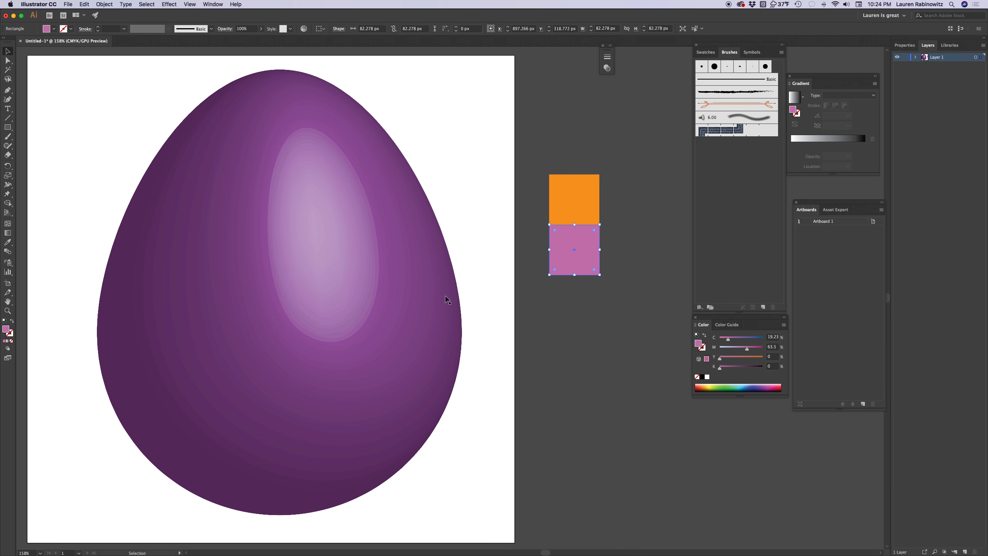
Try a different pink shade for the lower square in the Color Picker.
{"action": "double_click", "coordinate": [7, 330]}
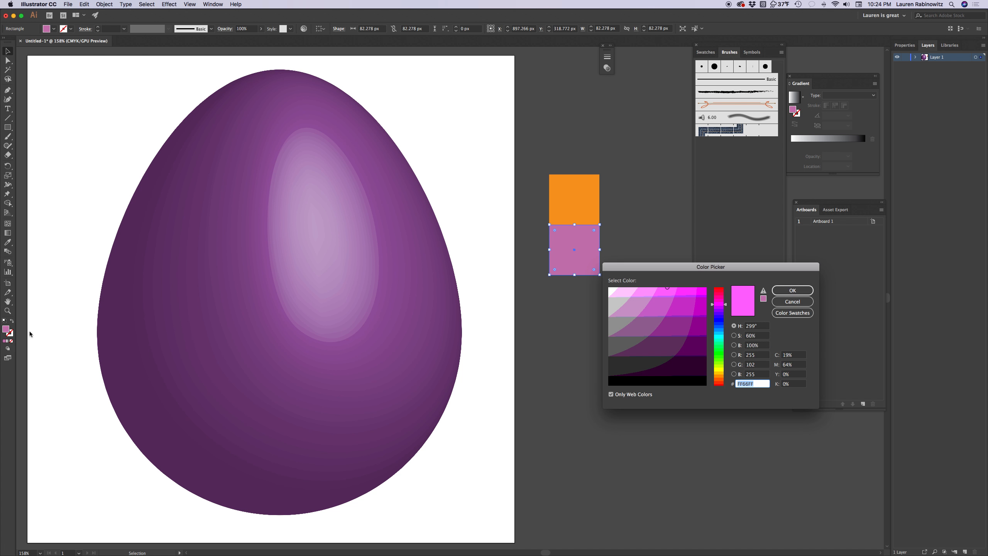
{"action": "left_click", "coordinate": [660, 292]}
{"action": "left_click", "coordinate": [792, 290]}
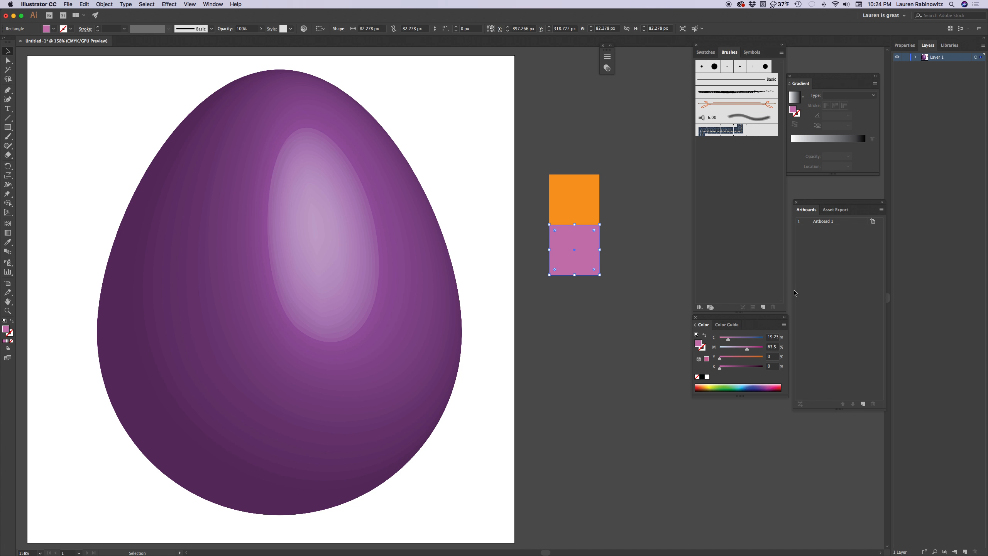
Switch the color sliders to web-safe RGB and try to adjust the lower square's pink fill.
{"action": "left_click", "coordinate": [783, 325]}
{"action": "left_click", "coordinate": [814, 367]}
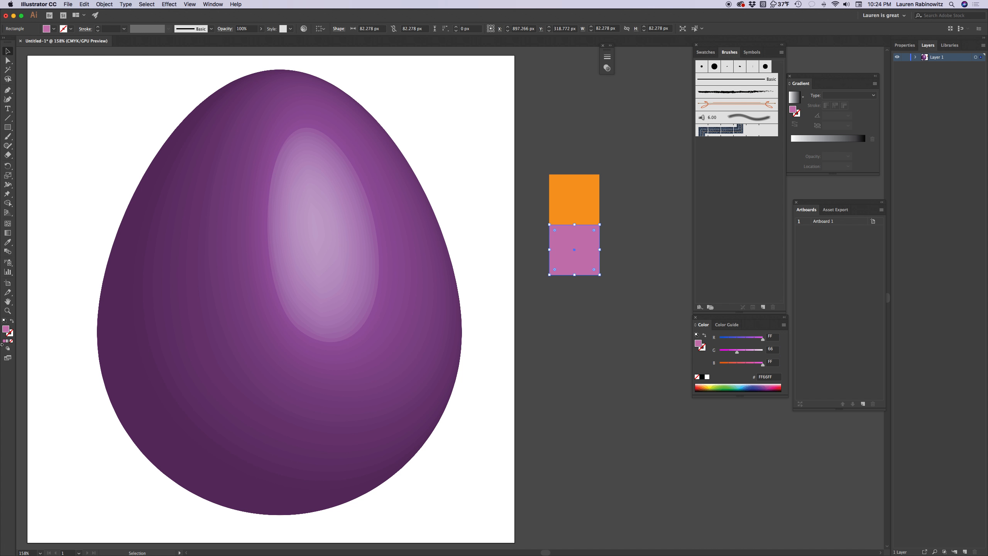
{"action": "double_click", "coordinate": [5, 329]}
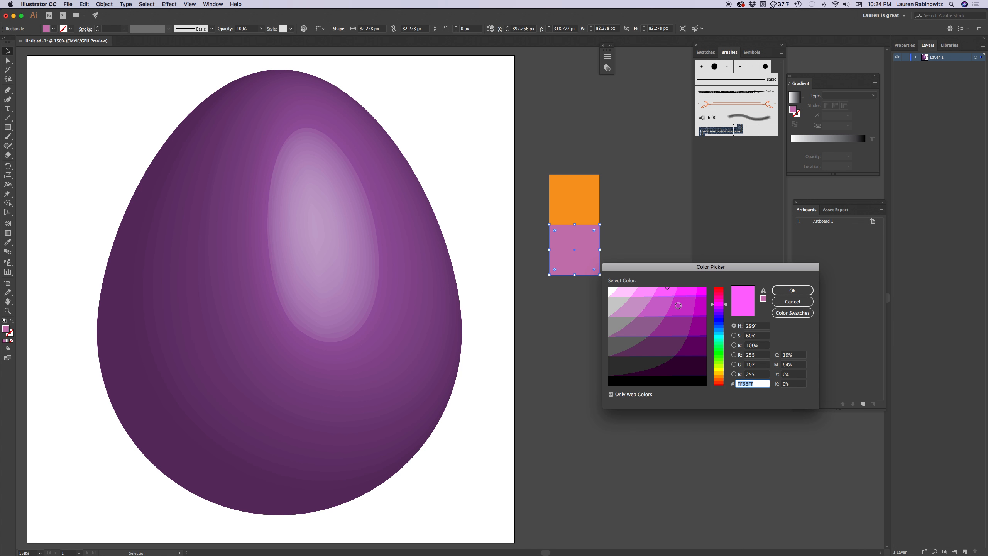
{"action": "left_click", "coordinate": [662, 291]}
{"action": "left_click", "coordinate": [792, 290]}
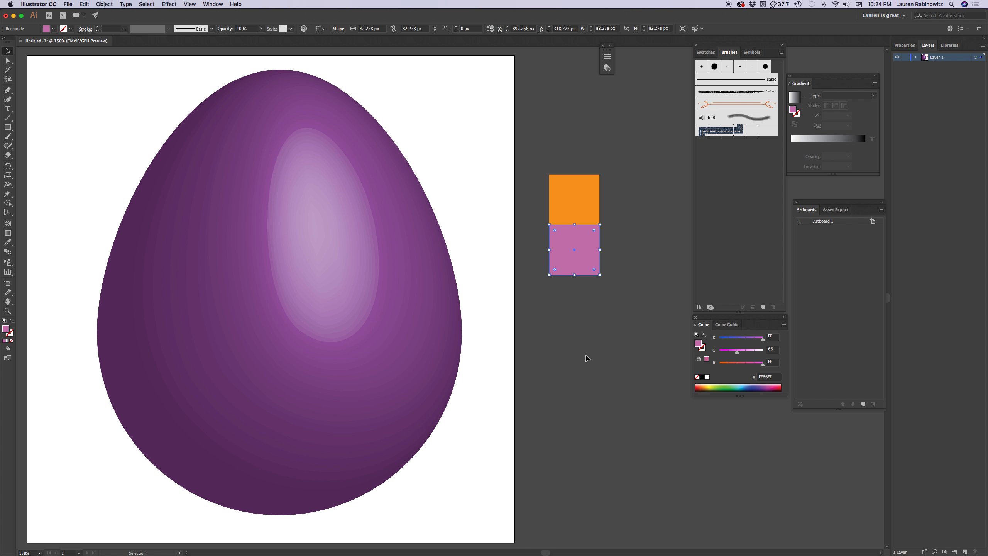
{"action": "left_click", "coordinate": [739, 353]}
{"action": "left_click_drag", "start_coordinate": [740, 354], "coordinate": [736, 353]}
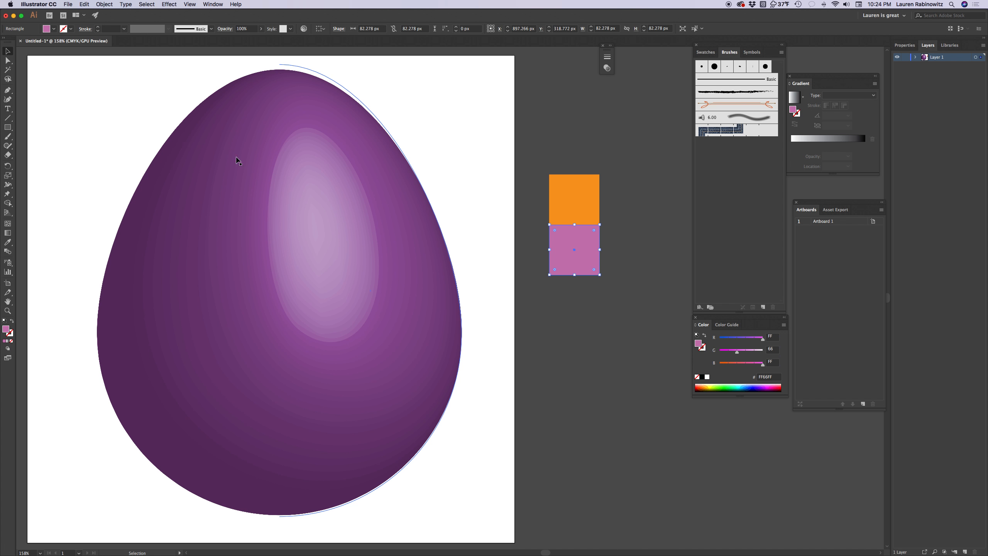
Duplicate the orange and pink squares to the right and reflect the copy across the horizontal axis.
{"action": "left_click_drag", "start_coordinate": [532, 157], "coordinate": [615, 270]}
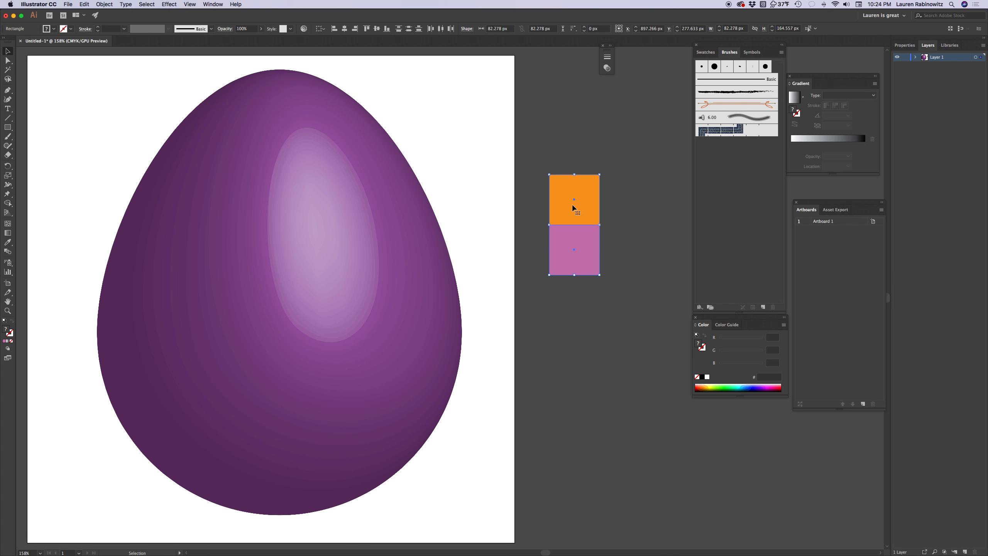
{"action": "left_click_drag", "start_coordinate": [575, 207], "coordinate": [631, 204]}
{"action": "right_click", "coordinate": [631, 206]}
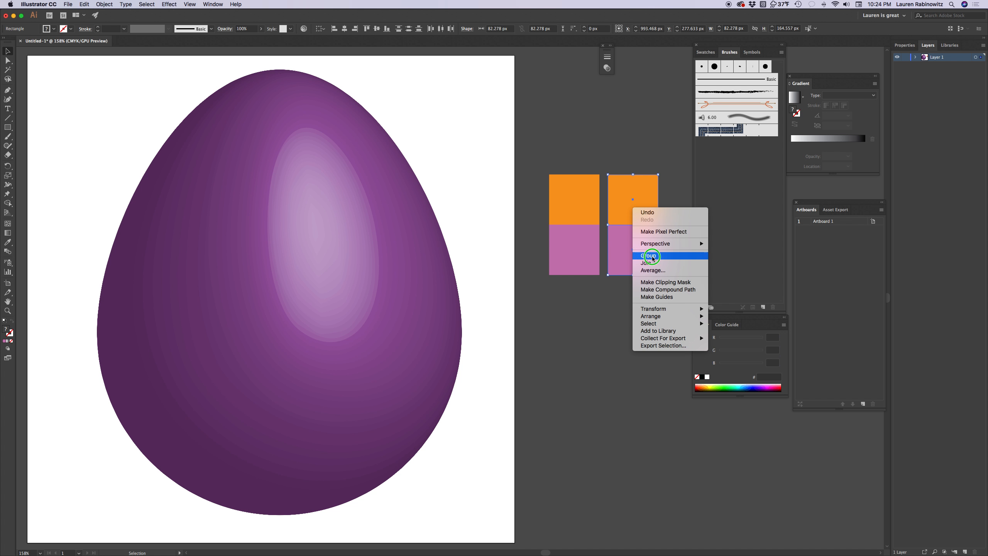
{"action": "left_click", "coordinate": [659, 311]}
{"action": "left_click", "coordinate": [744, 335]}
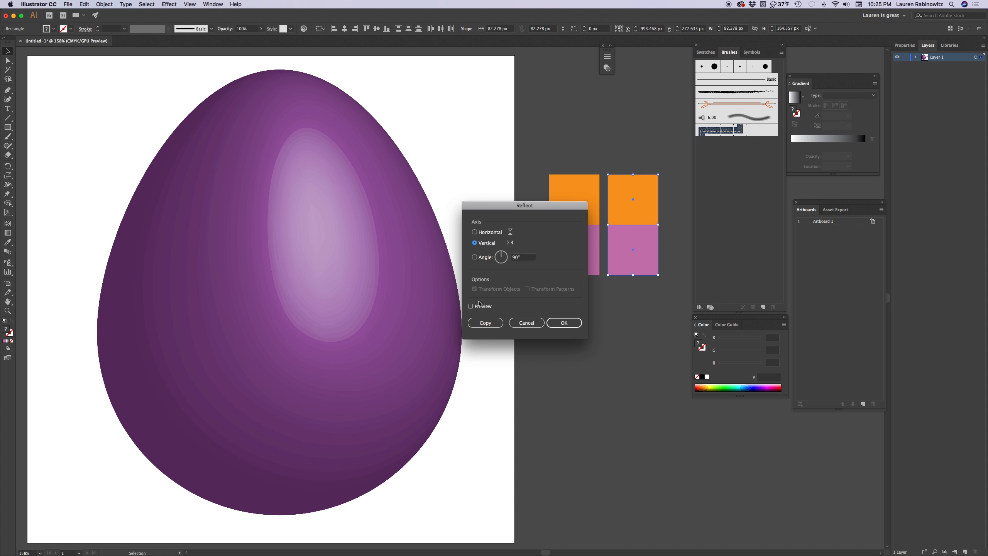
{"action": "left_click", "coordinate": [471, 307]}
{"action": "left_click", "coordinate": [475, 232]}
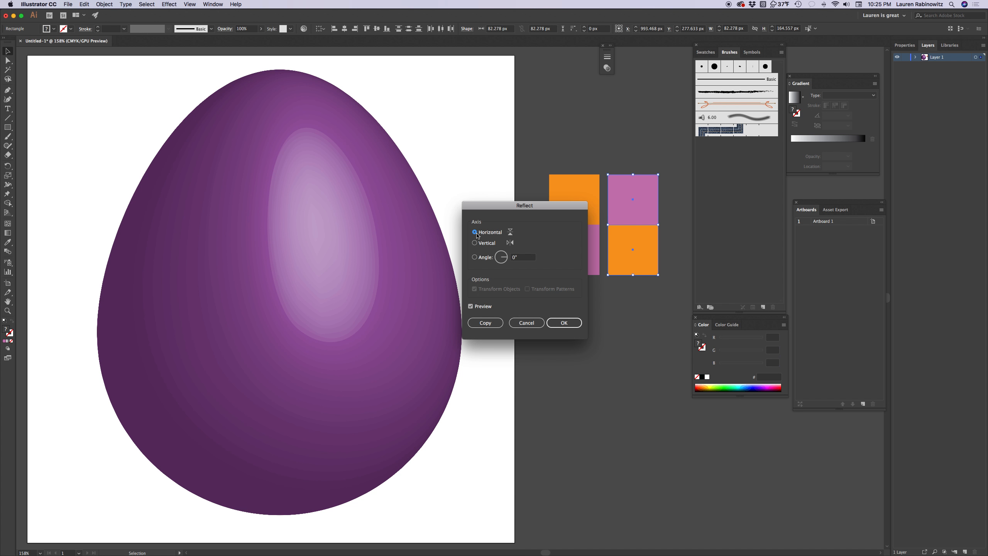
{"action": "left_click", "coordinate": [564, 322]}
Move the reflected pair flush against the original squares to form a two-by-two checker.
{"action": "left_click_drag", "start_coordinate": [622, 259], "coordinate": [614, 257]}
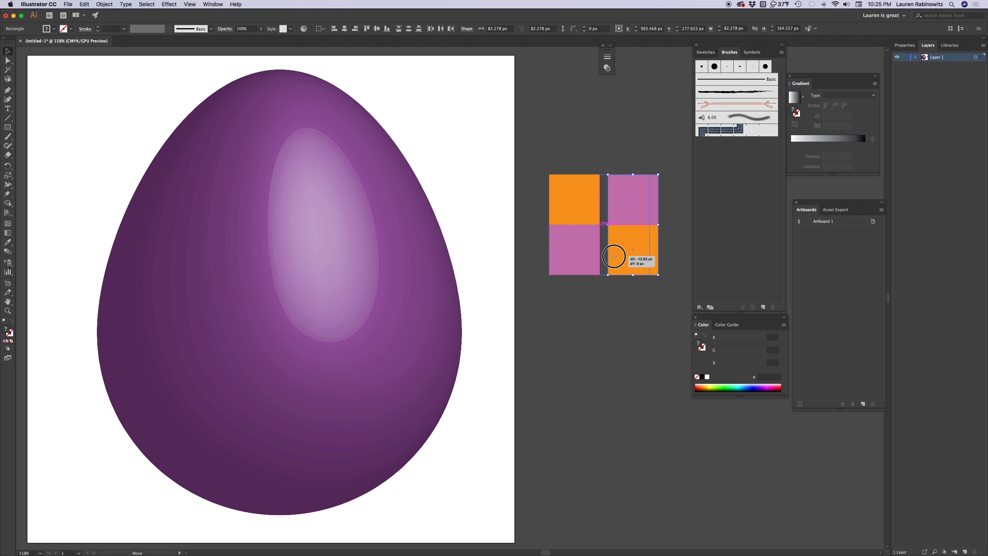
{"action": "left_click_drag", "start_coordinate": [613, 256], "coordinate": [613, 254]}
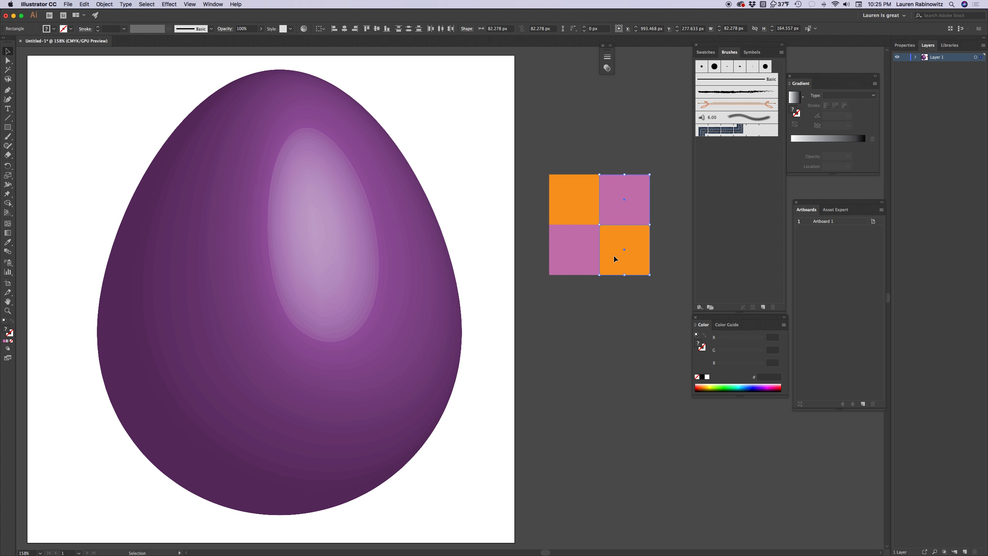
{"action": "left_click", "coordinate": [613, 349]}
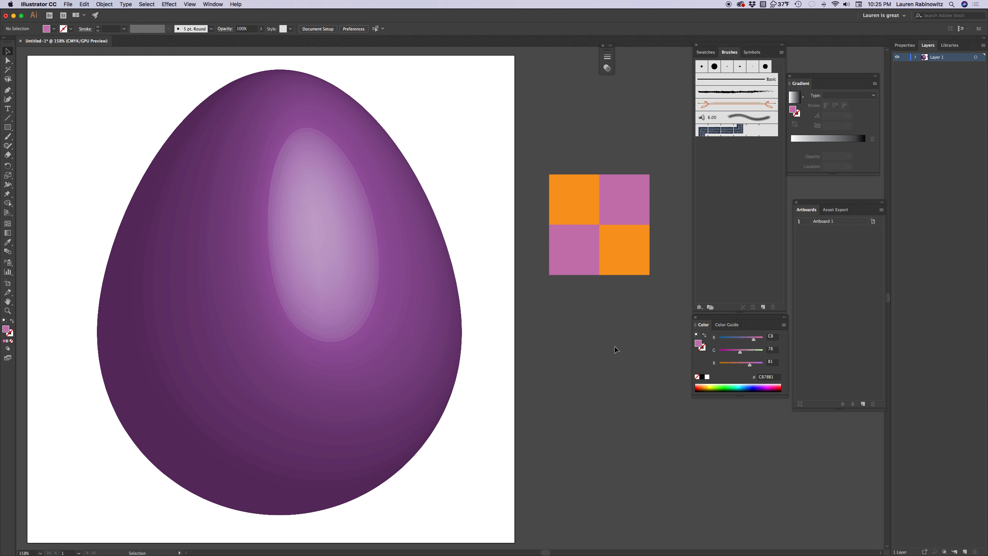
Duplicate the two-by-two checker twice to the right, edge to edge, to form a strip six squares wide.
{"action": "scroll", "coordinate": [643, 354], "scroll_direction": "right", "scroll_amount": 5}
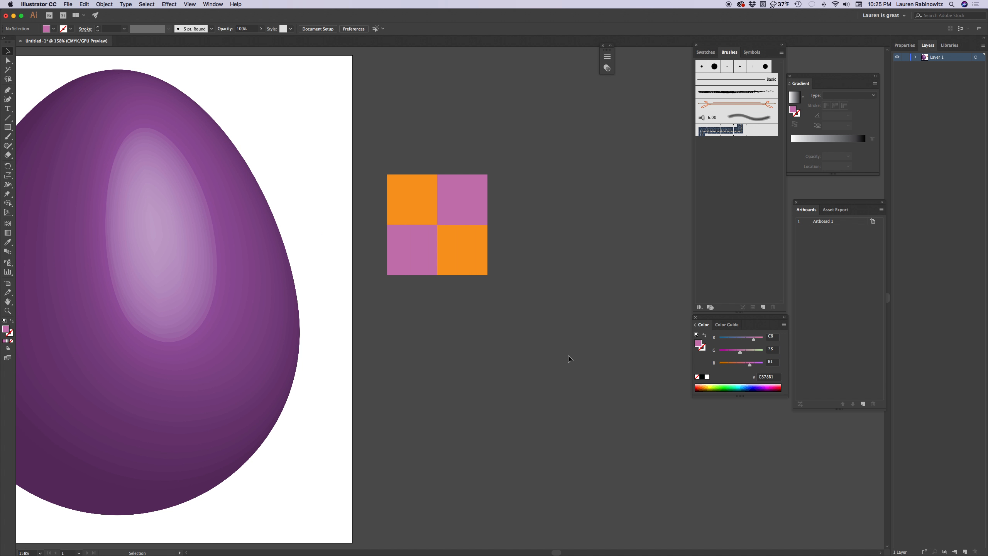
{"action": "left_click_drag", "start_coordinate": [381, 164], "coordinate": [614, 262]}
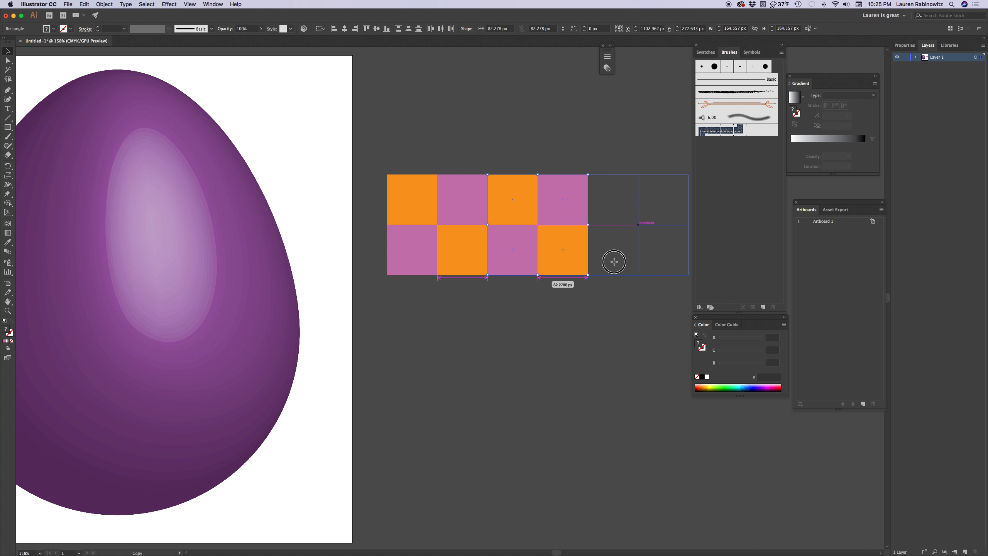
{"action": "left_click_drag", "start_coordinate": [614, 261], "coordinate": [614, 265]}
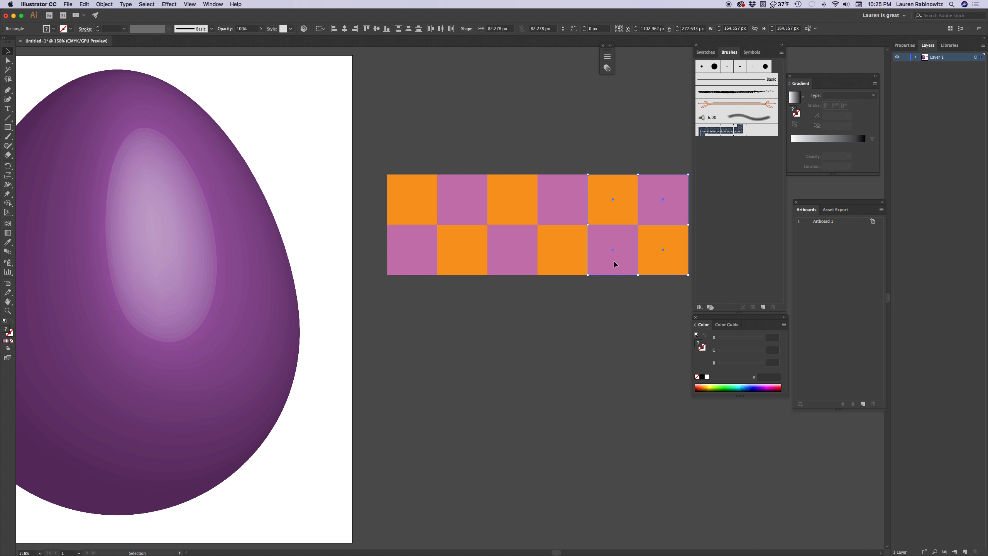
{"action": "left_click", "coordinate": [581, 309]}
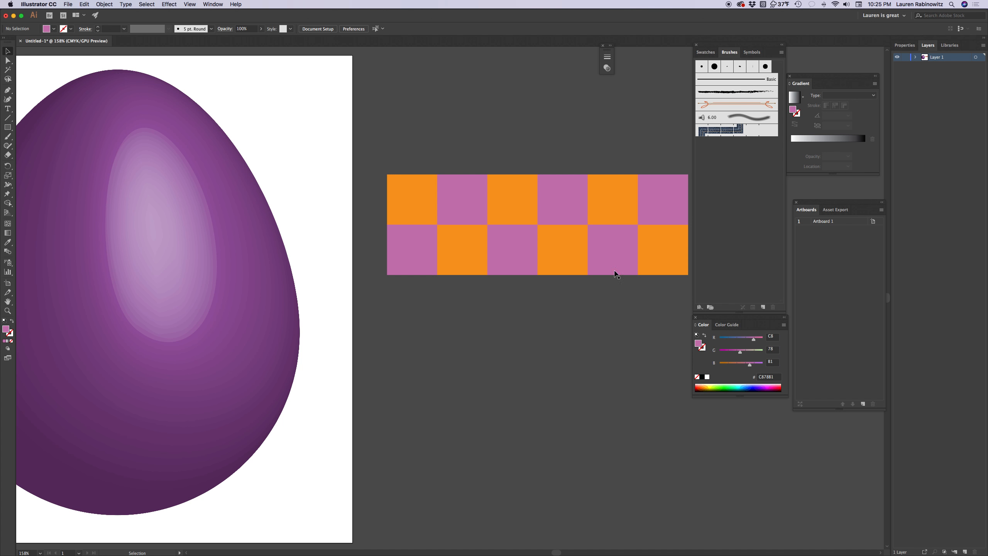
Select the whole checker strip and add it to the Symbols collection as a new symbol.
{"action": "left_click", "coordinate": [752, 53]}
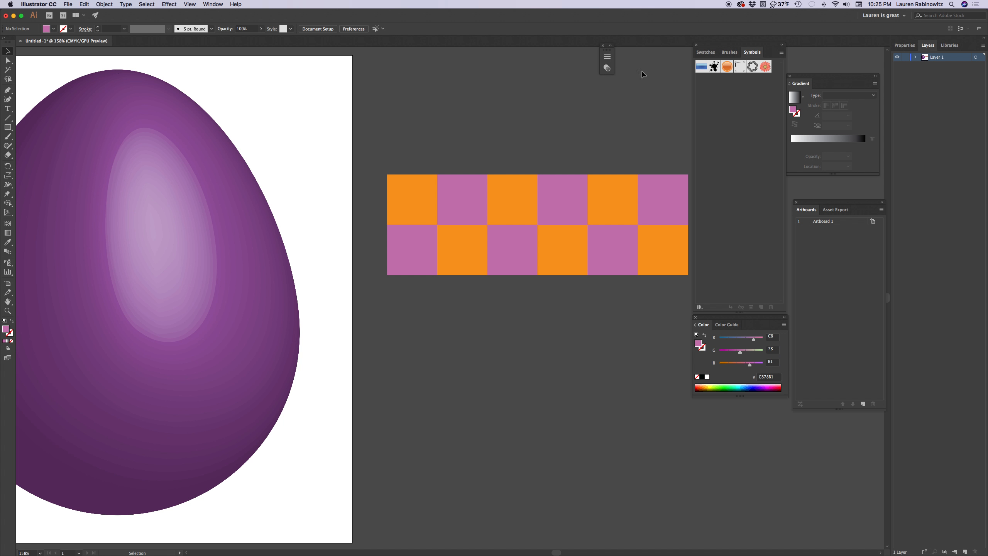
{"action": "left_click", "coordinate": [212, 4]}
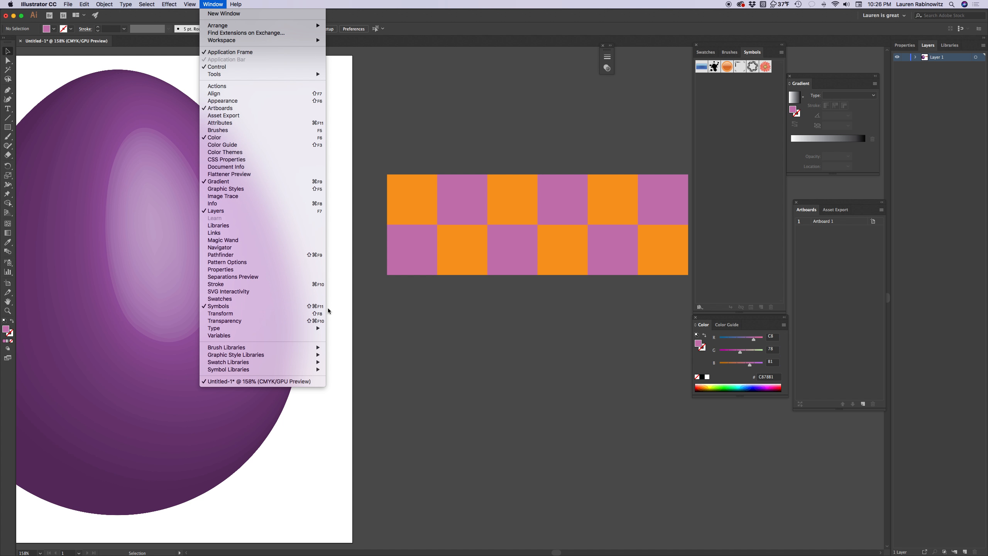
{"action": "left_click", "coordinate": [502, 316]}
{"action": "left_click_drag", "start_coordinate": [369, 98], "coordinate": [690, 298]}
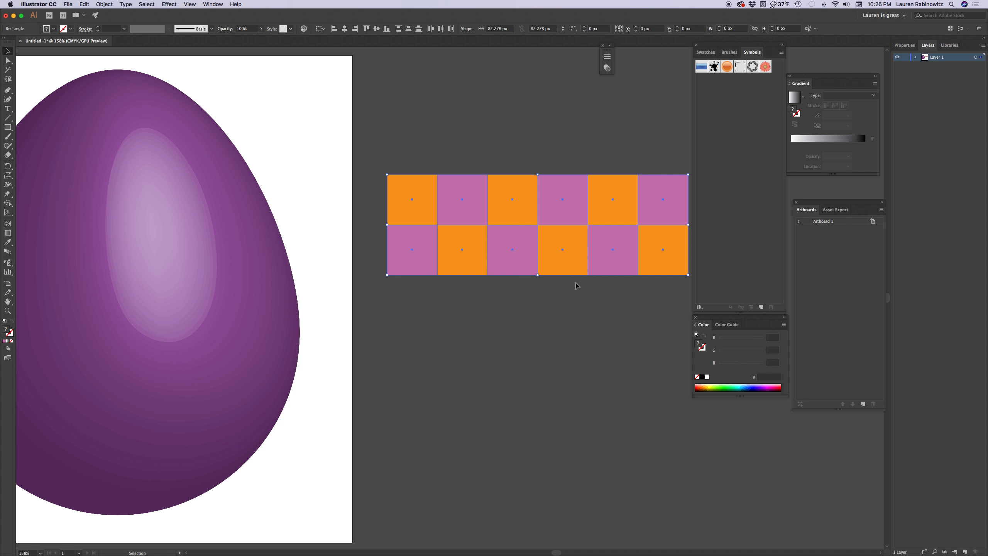
{"action": "left_click_drag", "start_coordinate": [466, 210], "coordinate": [733, 135]}
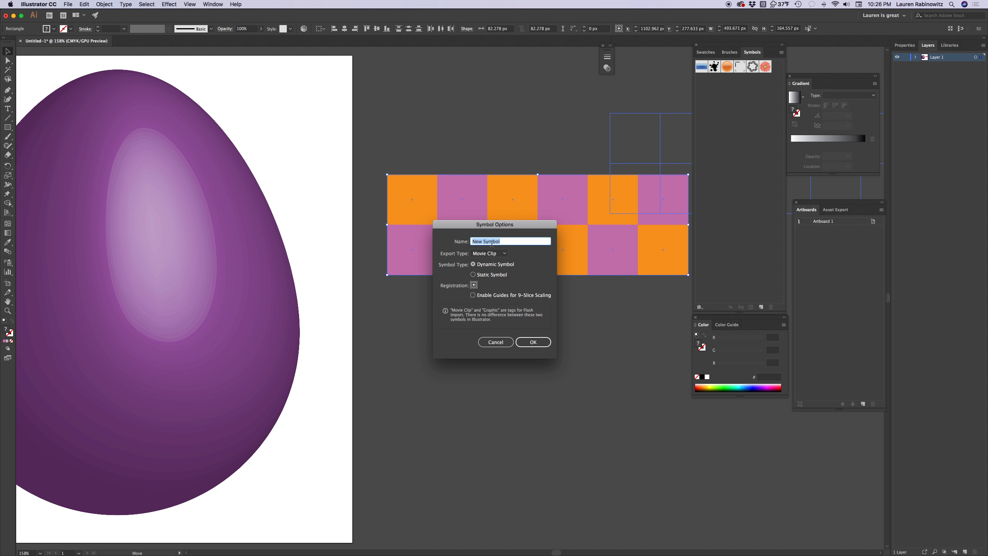
Name the new symbol "orange-purple checker", set its export type to Graphic, and create it.
{"action": "type", "text": "range"}
{"action": "left_click", "coordinate": [472, 241]}
{"action": "type", "text": "orange-purple checker"}
{"action": "left_click", "coordinate": [504, 255]}
{"action": "left_click", "coordinate": [499, 270]}
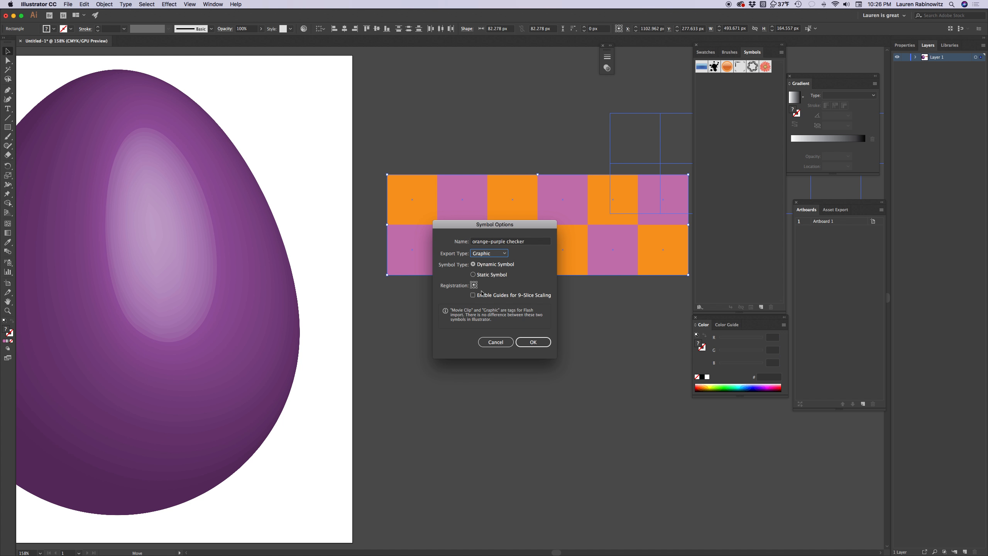
{"action": "left_click", "coordinate": [541, 342]}
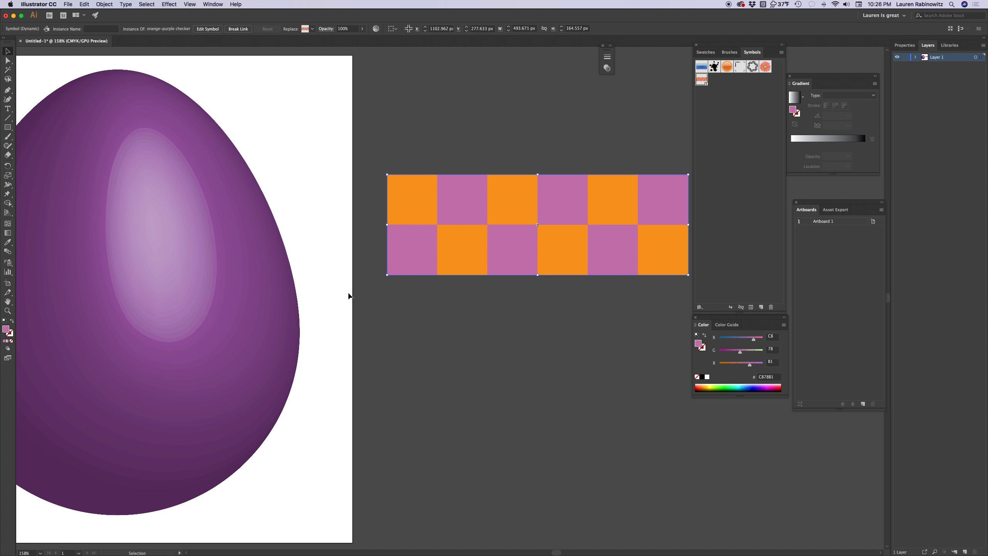
Select the egg and show its Appearance attributes in an enlarged panel below the checker strip.
{"action": "left_click", "coordinate": [228, 334]}
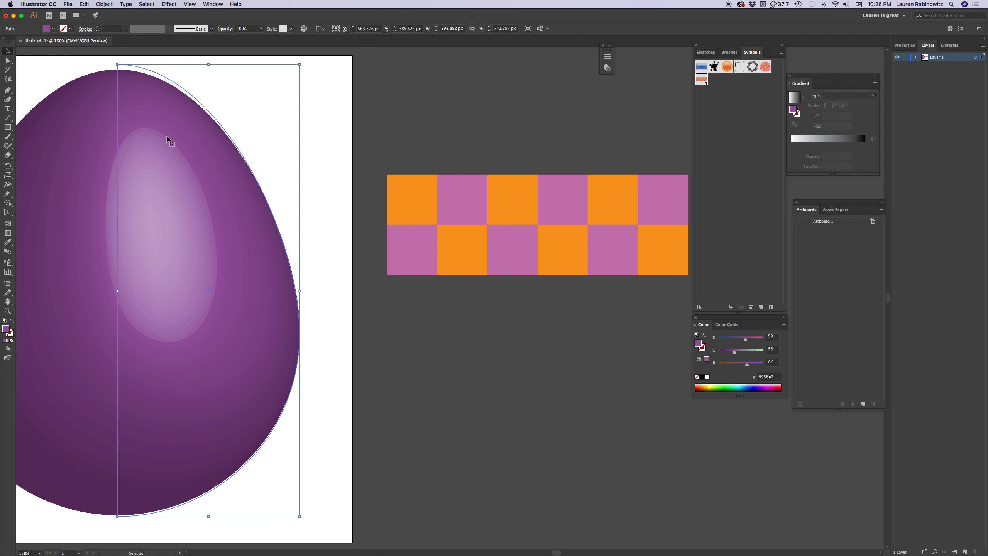
{"action": "left_click", "coordinate": [214, 3]}
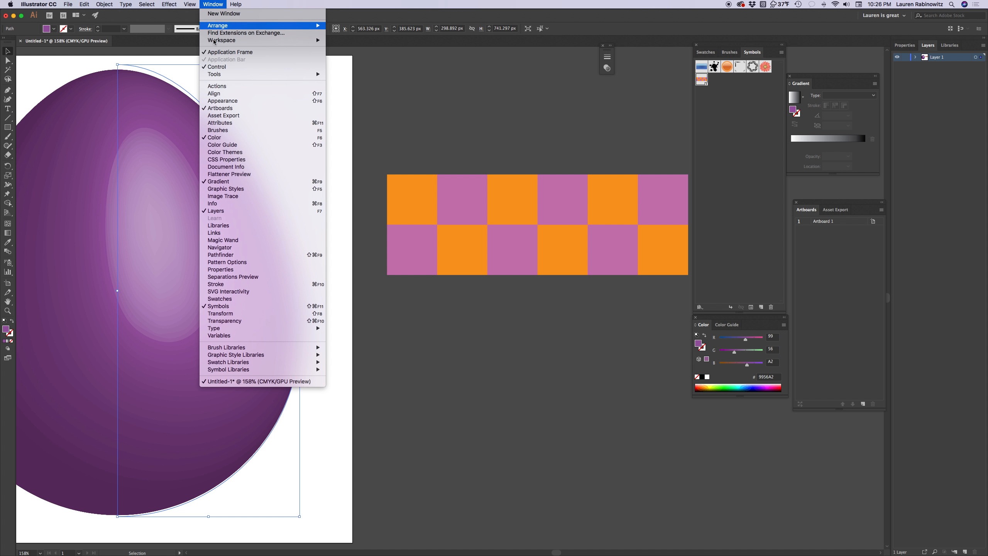
{"action": "left_click", "coordinate": [255, 102]}
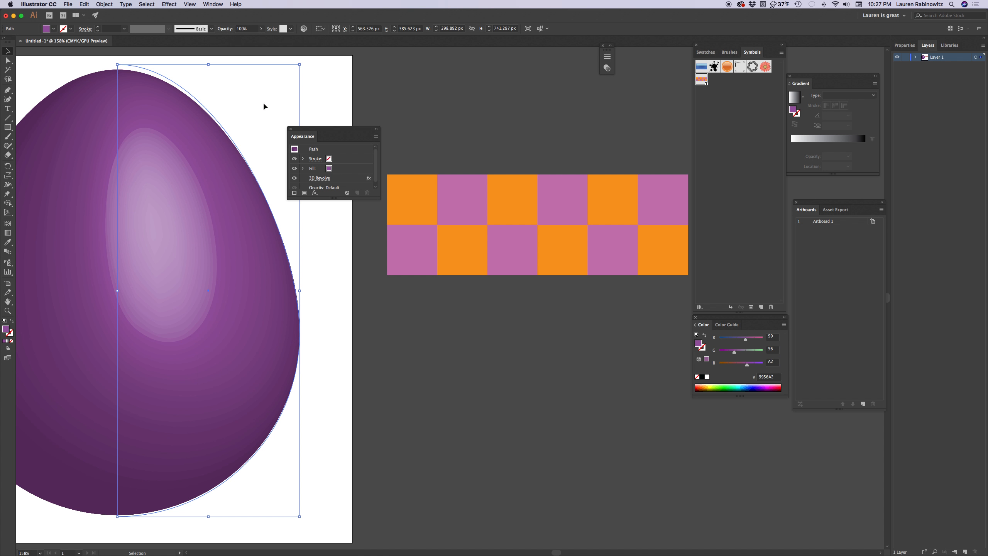
{"action": "left_click_drag", "start_coordinate": [347, 138], "coordinate": [501, 301]}
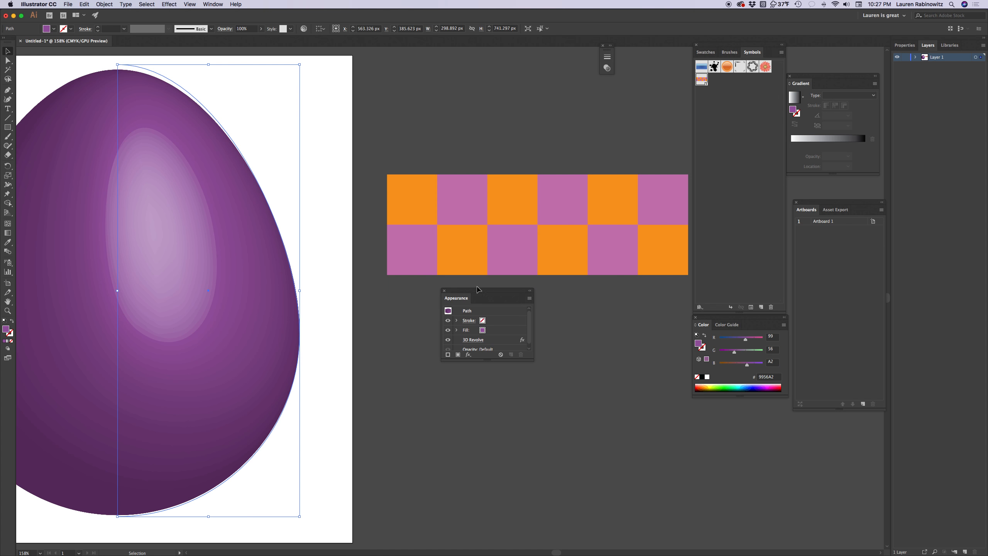
{"action": "left_click_drag", "start_coordinate": [487, 360], "coordinate": [492, 451]}
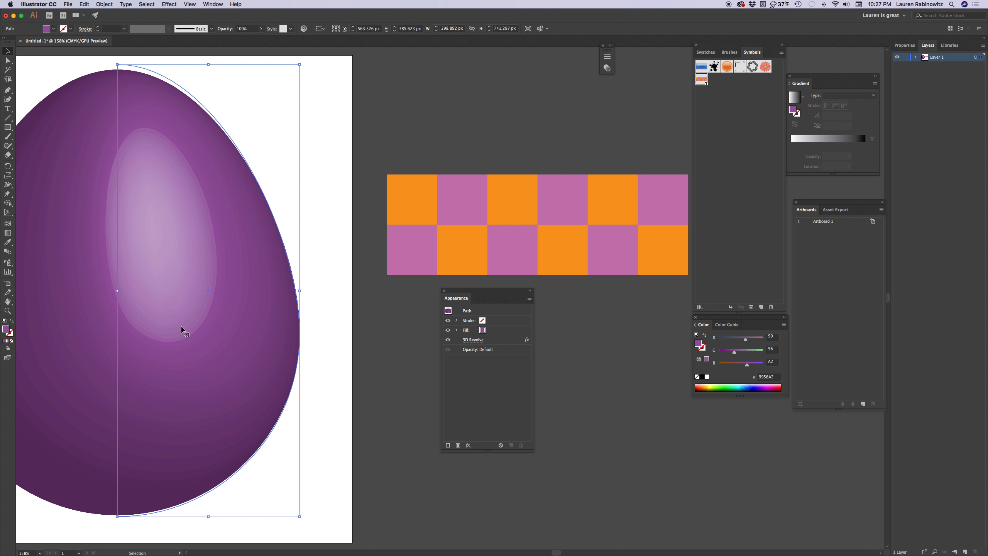
Open the egg's existing 3D Revolve effect for editing.
{"action": "scroll", "coordinate": [183, 331], "scroll_direction": "left", "scroll_amount": 2}
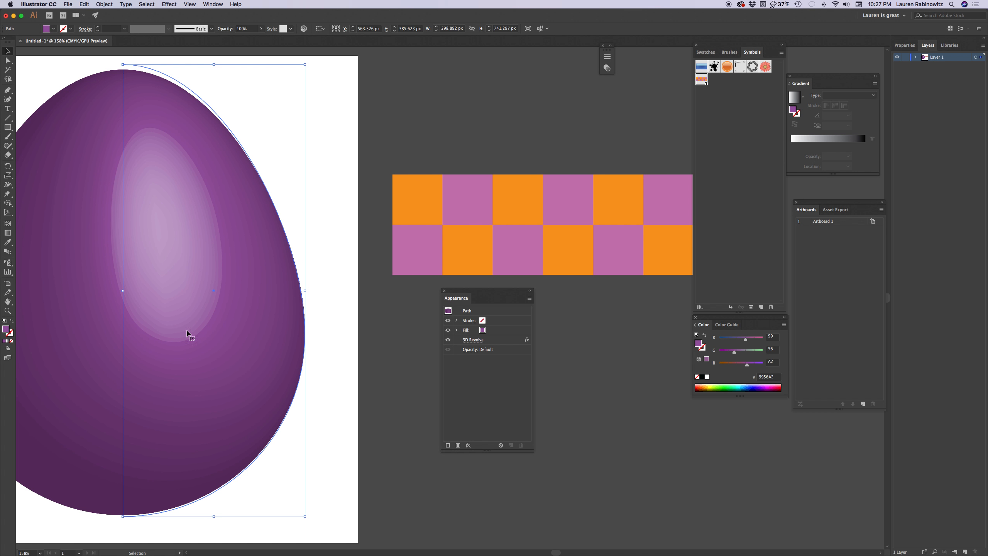
{"action": "scroll", "coordinate": [187, 334], "scroll_direction": "left", "scroll_amount": 5}
{"action": "scroll", "coordinate": [187, 334], "scroll_direction": "left", "scroll_amount": 3}
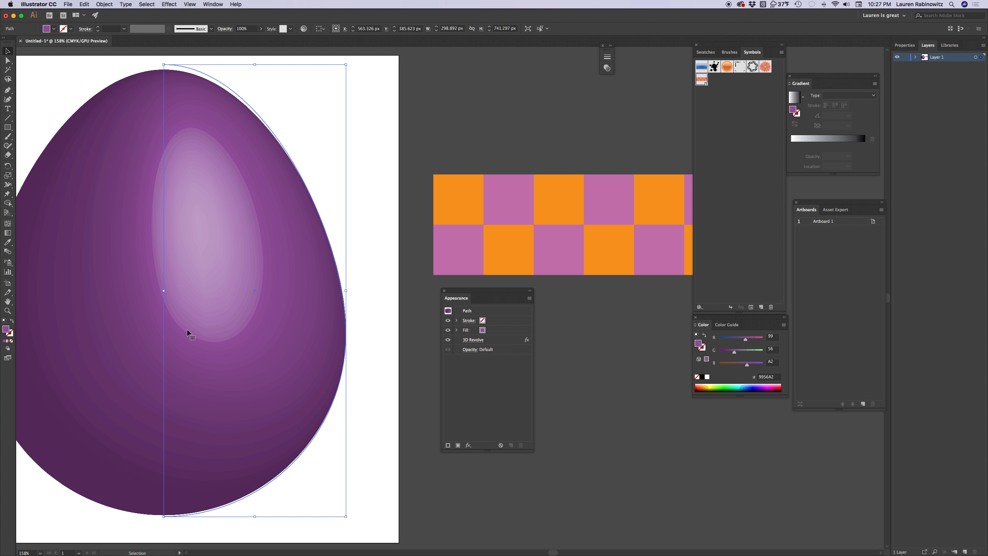
{"action": "left_click", "coordinate": [475, 342]}
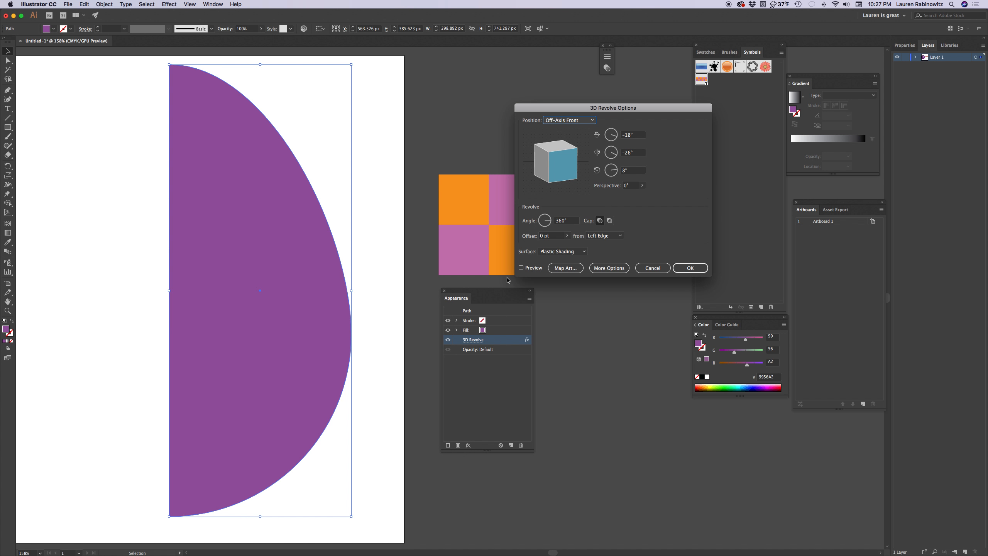
Preview the 3D Revolve effect and map the "orange-purple checker" symbol onto the egg's surface.
{"action": "left_click", "coordinate": [522, 268]}
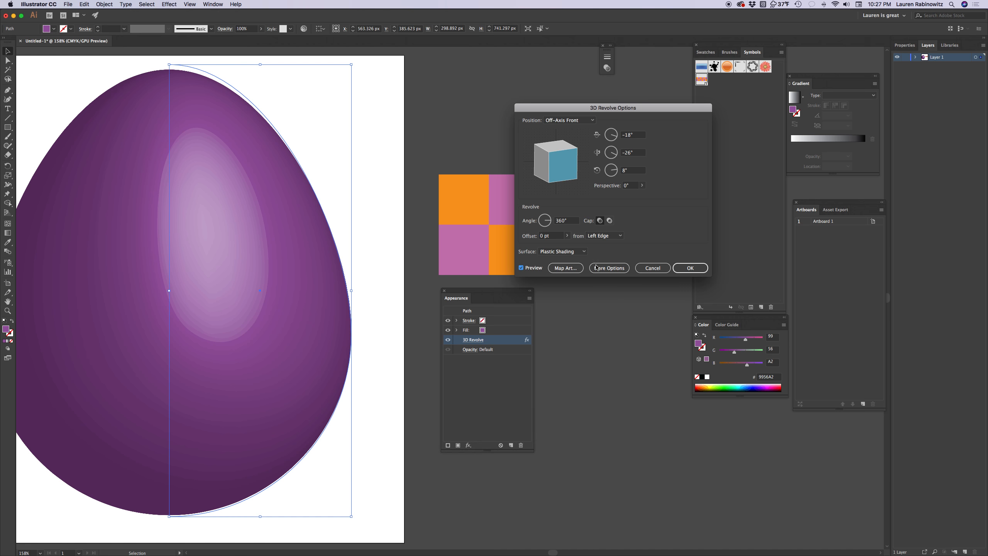
{"action": "left_click", "coordinate": [566, 269]}
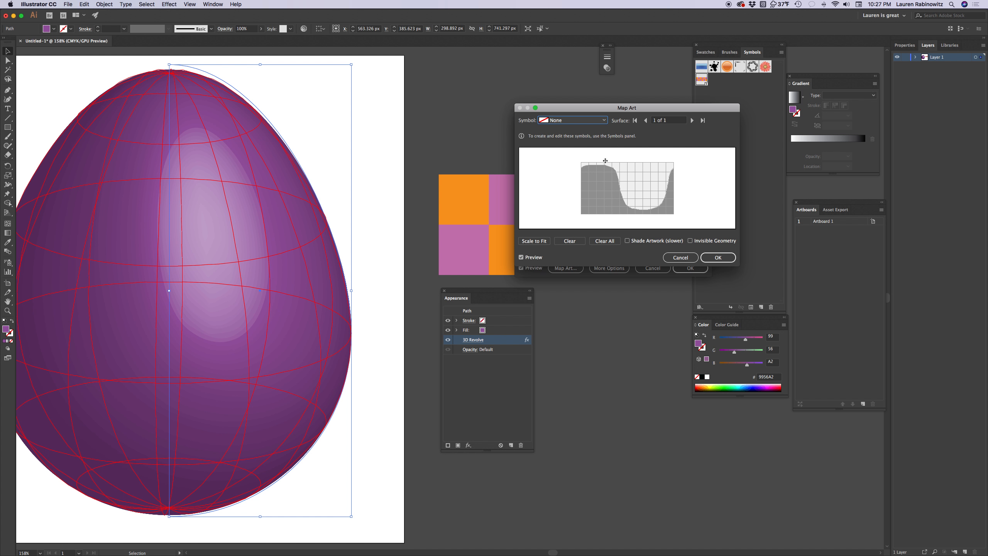
{"action": "left_click", "coordinate": [604, 120]}
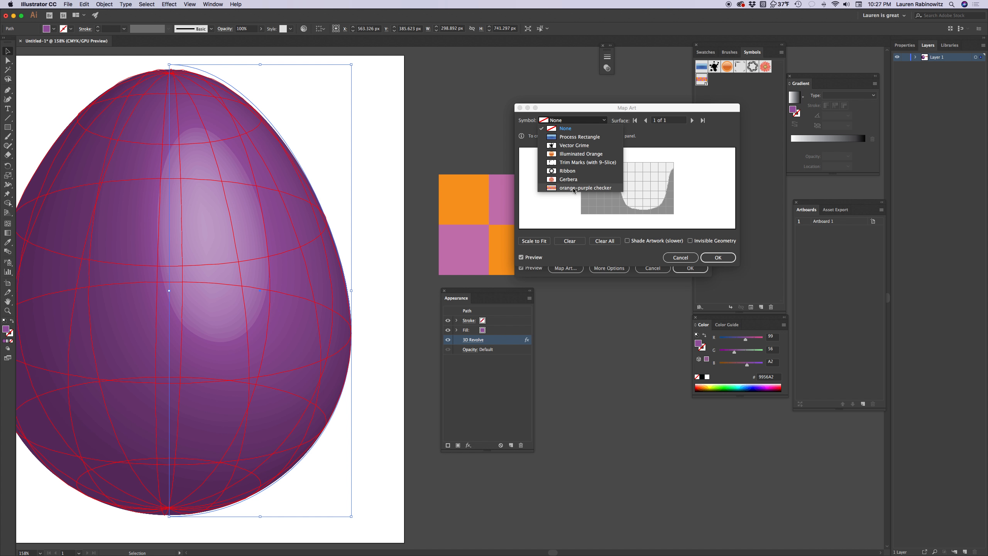
{"action": "left_click", "coordinate": [557, 188]}
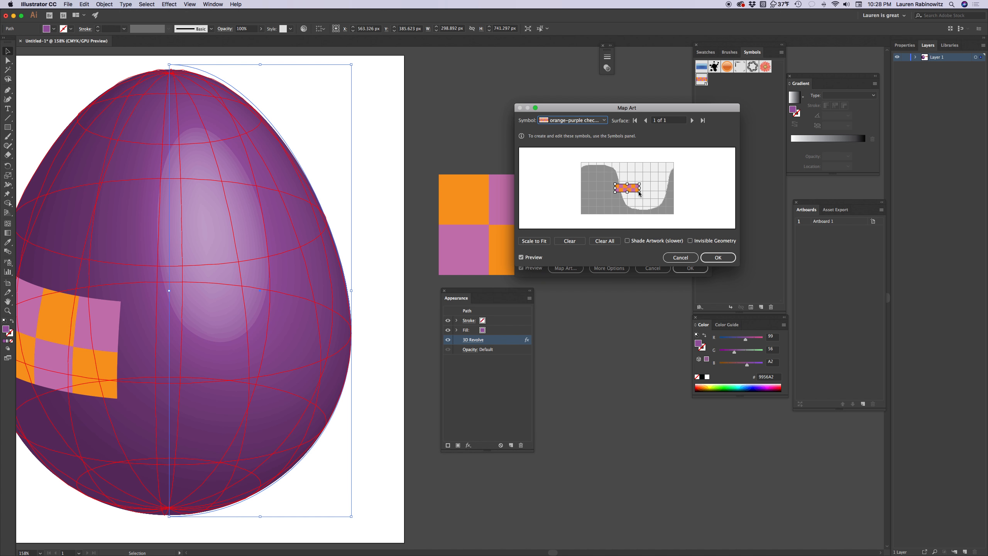
Enlarge and position the mapped checker as a band across the full visible width of the egg's middle, with Shade Artwork enabled.
{"action": "mouse_move", "coordinate": [639, 192]}
{"action": "left_mouse_down"}
{"action": "mouse_move", "coordinate": [674, 209]}
{"action": "mouse_move", "coordinate": [644, 190]}
{"action": "left_mouse_up"}
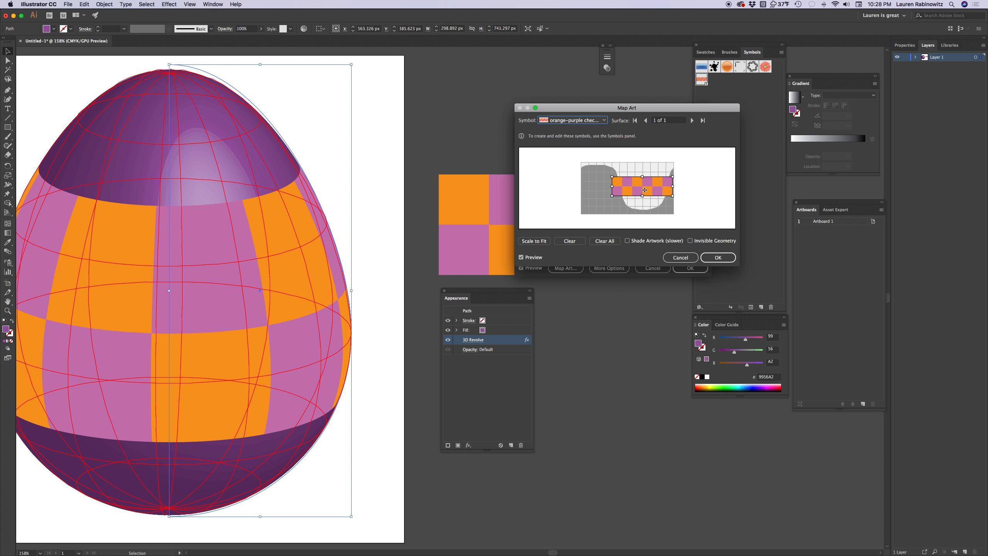
{"action": "left_click", "coordinate": [628, 242]}
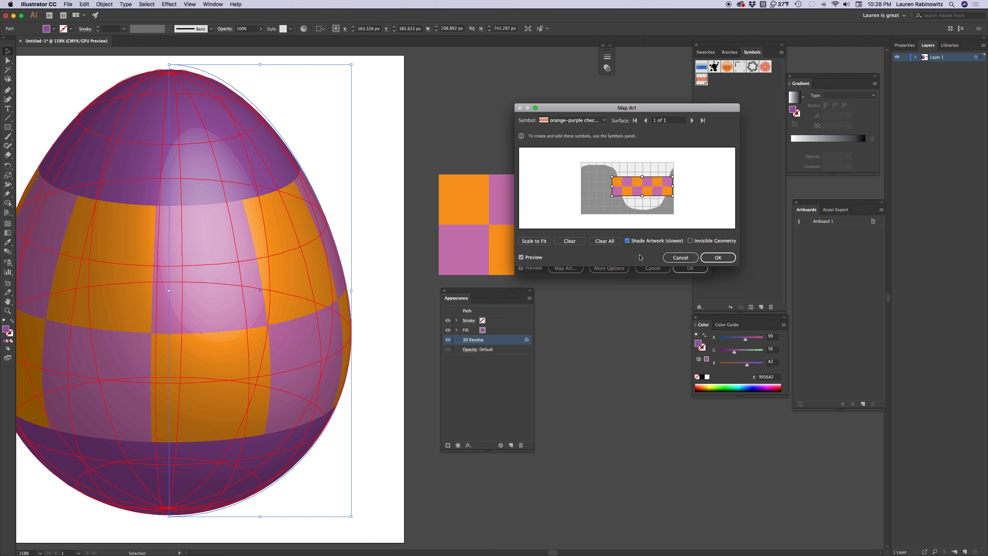
{"action": "left_click_drag", "start_coordinate": [639, 191], "coordinate": [638, 188]}
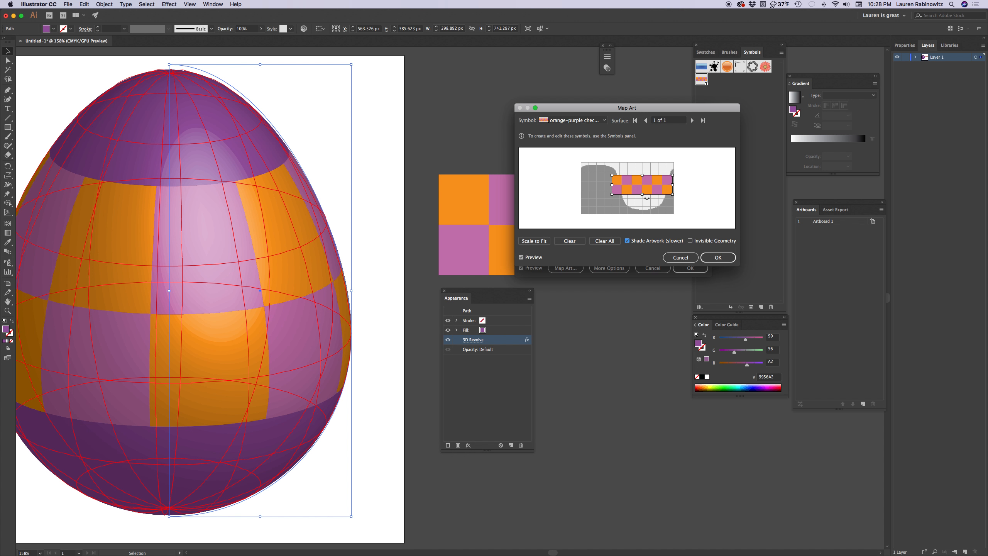
Apply the mapped art and the 3D Revolve settings, and deselect the egg.
{"action": "left_click", "coordinate": [717, 259]}
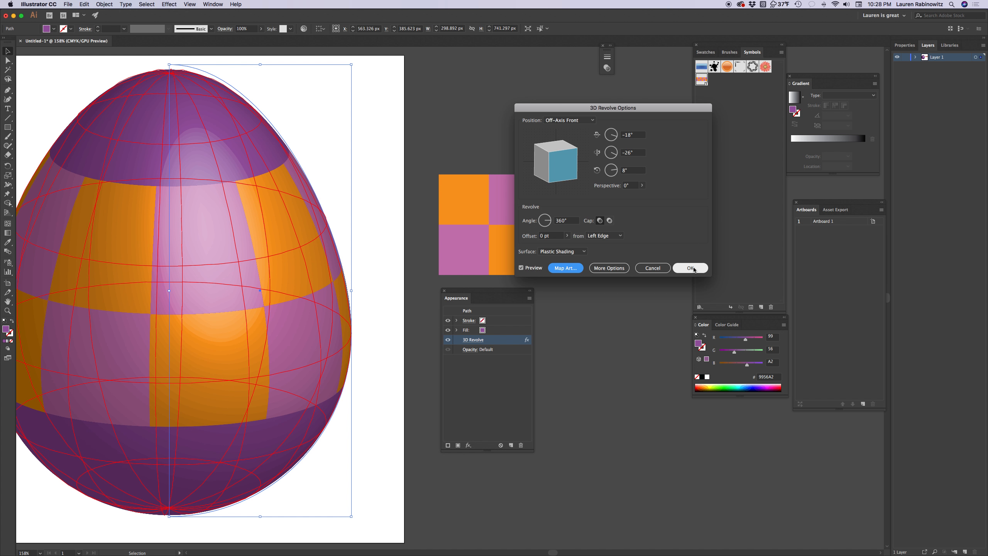
{"action": "left_click", "coordinate": [690, 267]}
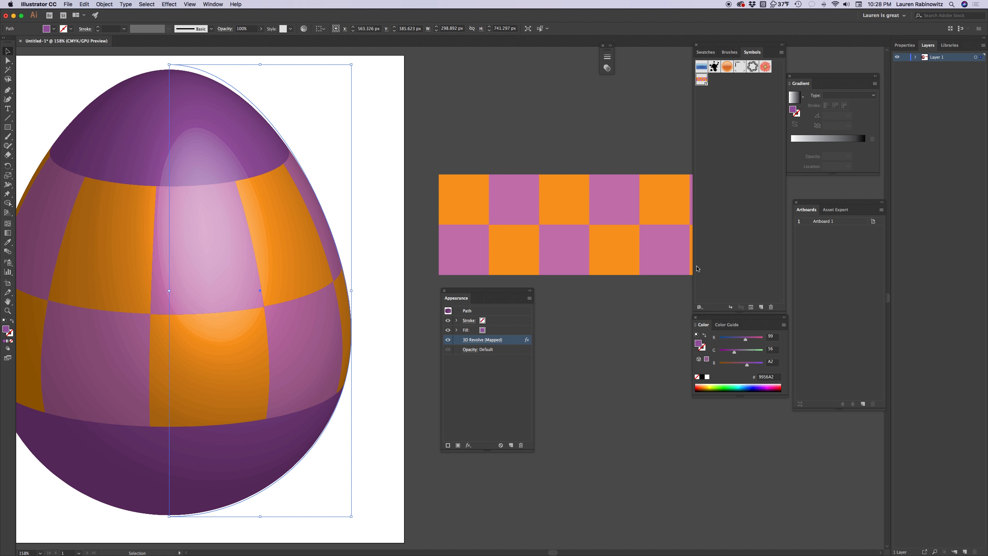
{"action": "left_click", "coordinate": [29, 74]}
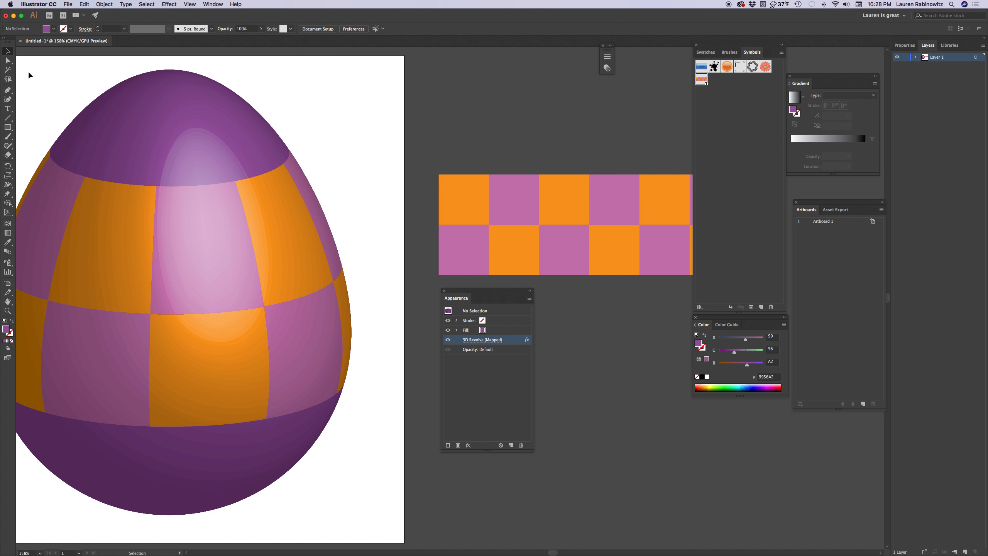
{"action": "left_click_drag", "start_coordinate": [44, 68], "coordinate": [114, 69]}
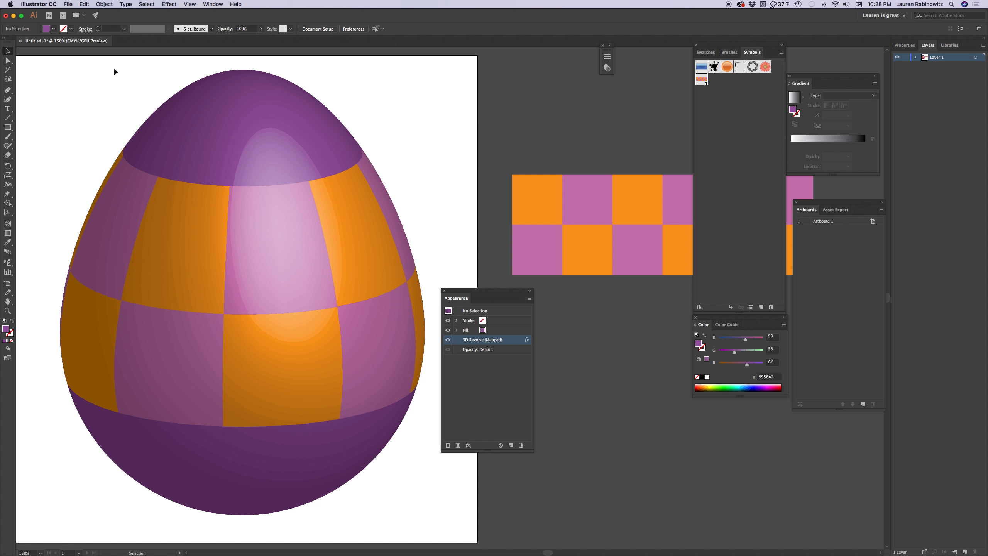